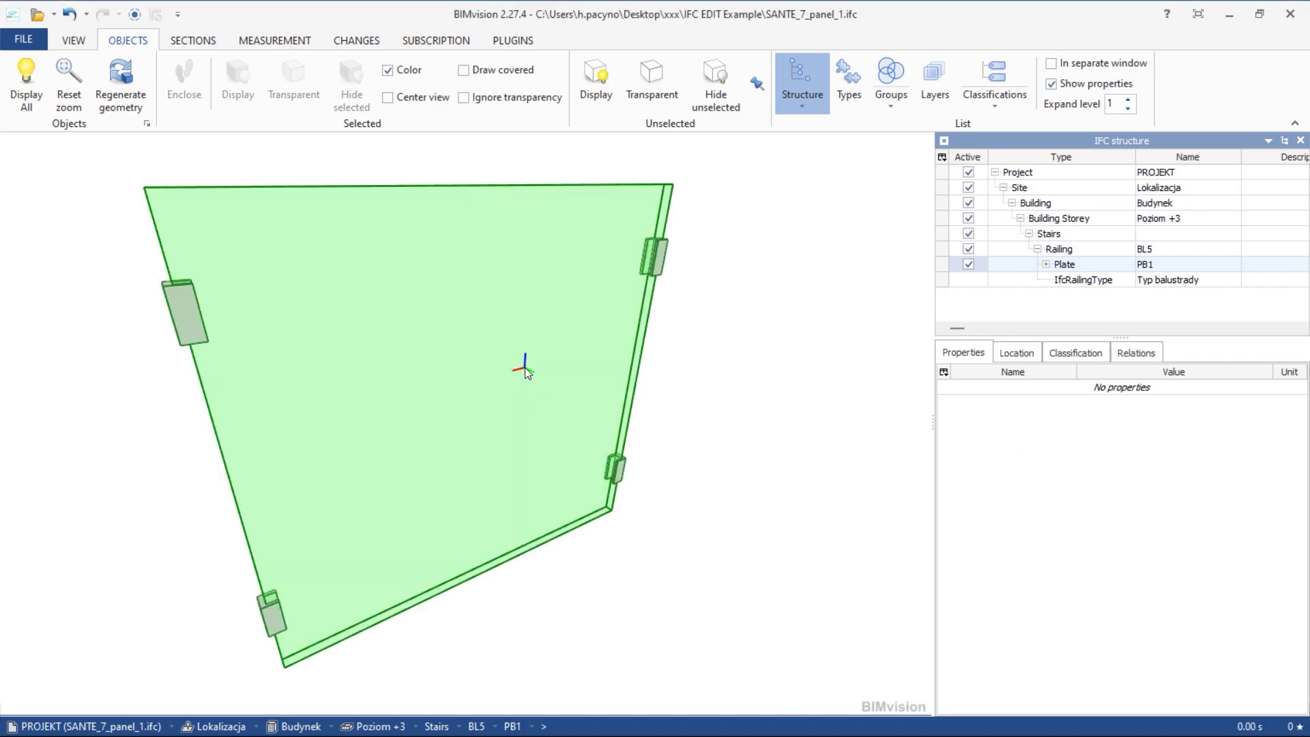
# Select plate PB1 and delete AC_Pset_RenovationAndPhasing, ArchiCADProperties, ArchiCADQuantities, Kontakt and Ochrona przeciwpożarowa sets.
pyautogui.click(525, 367)
pyautogui.rightClick(1032, 475)
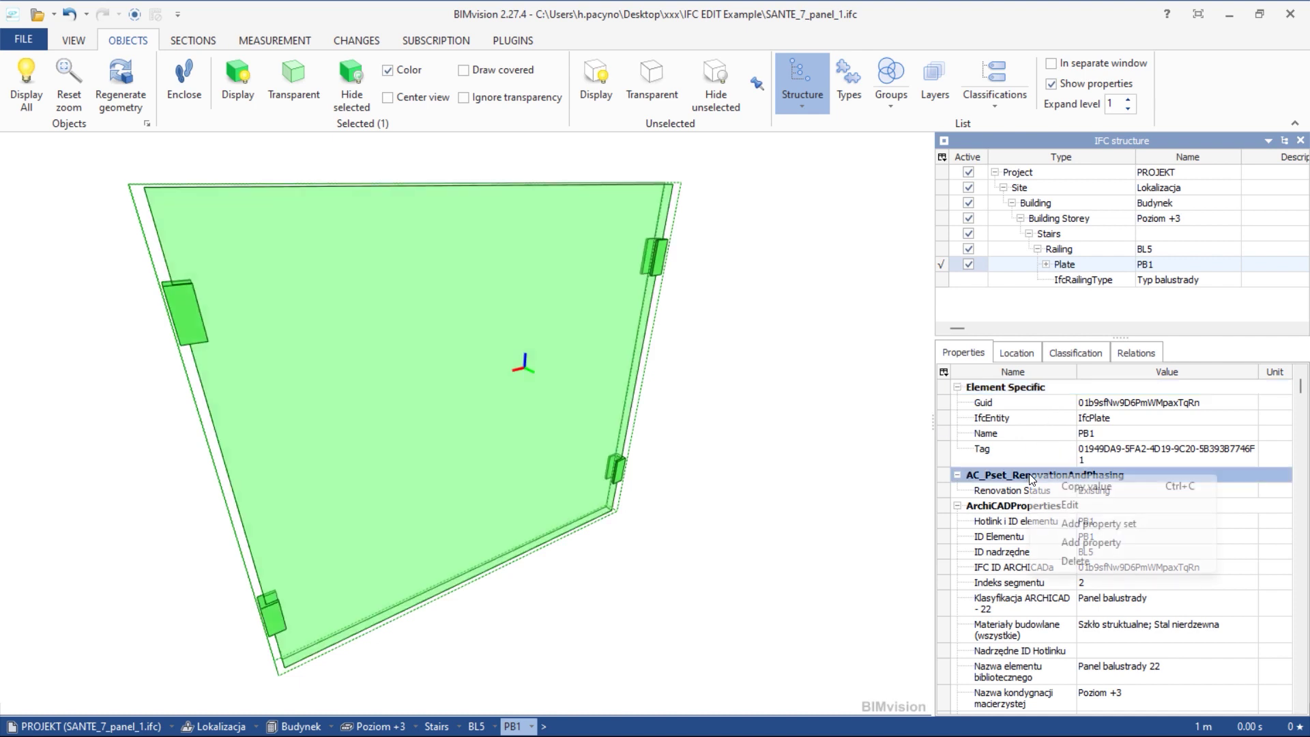
pyautogui.click(1076, 559)
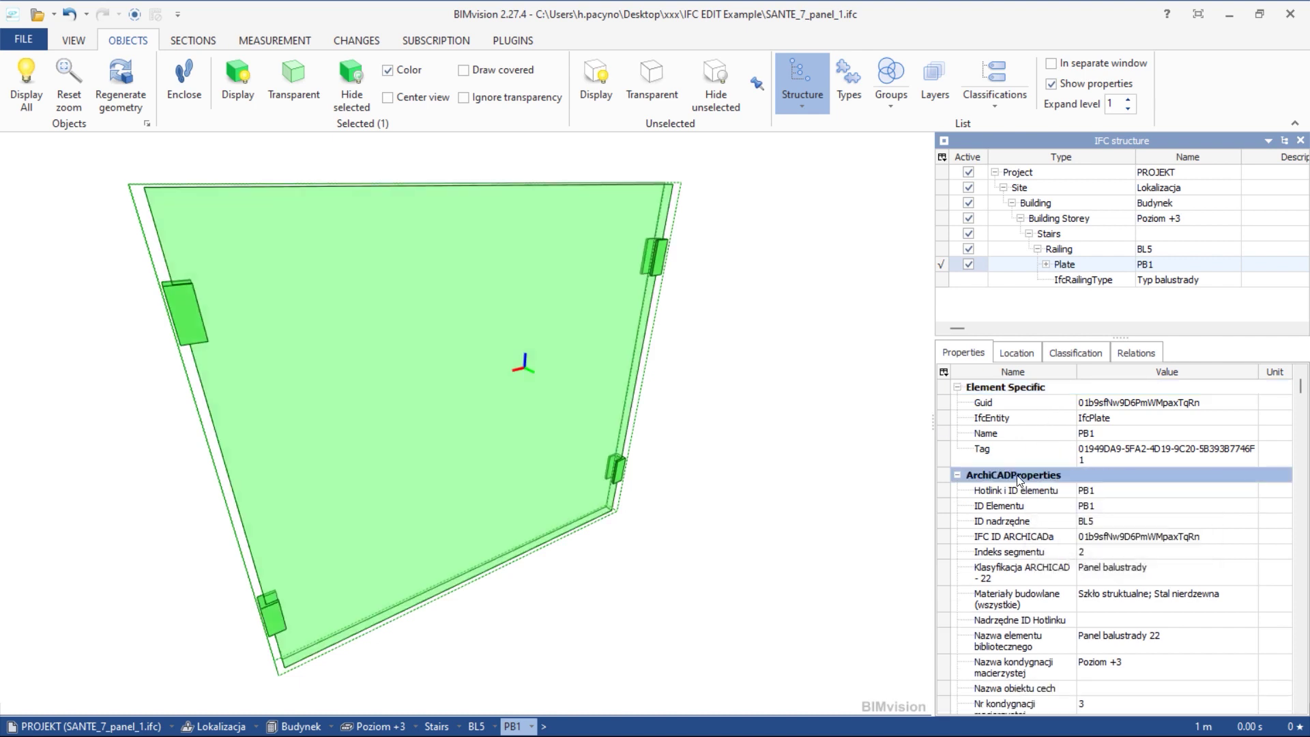
pyautogui.rightClick(1017, 476)
pyautogui.click(1071, 561)
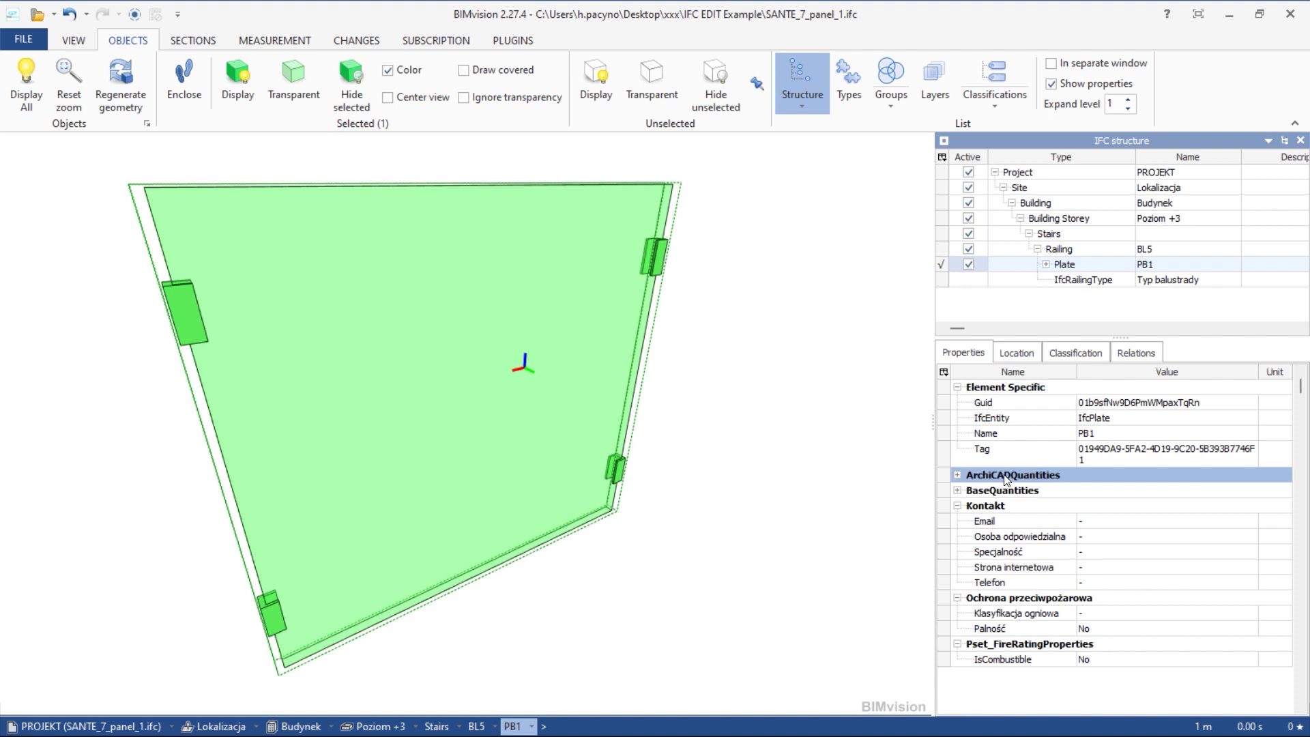
pyautogui.rightClick(1009, 478)
pyautogui.click(1064, 562)
pyautogui.rightClick(997, 480)
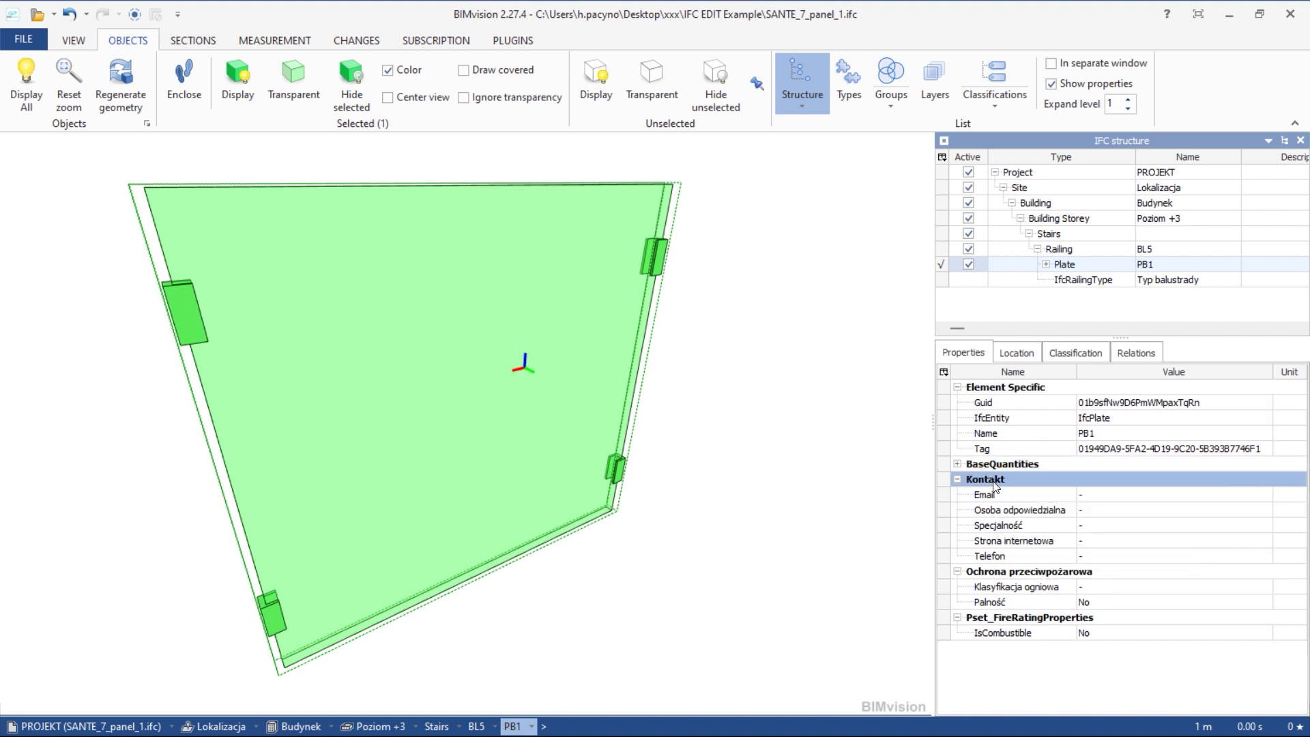
pyautogui.click(1039, 569)
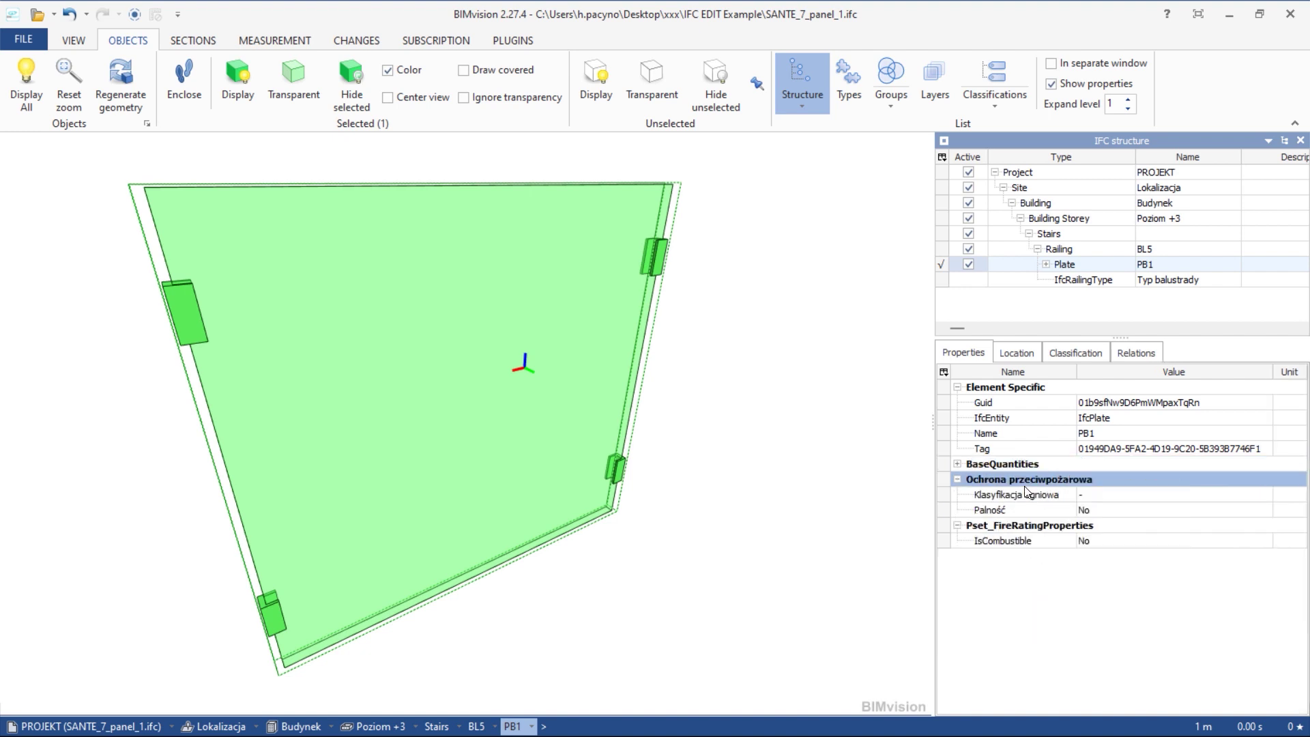
pyautogui.rightClick(1023, 480)
pyautogui.click(1066, 566)
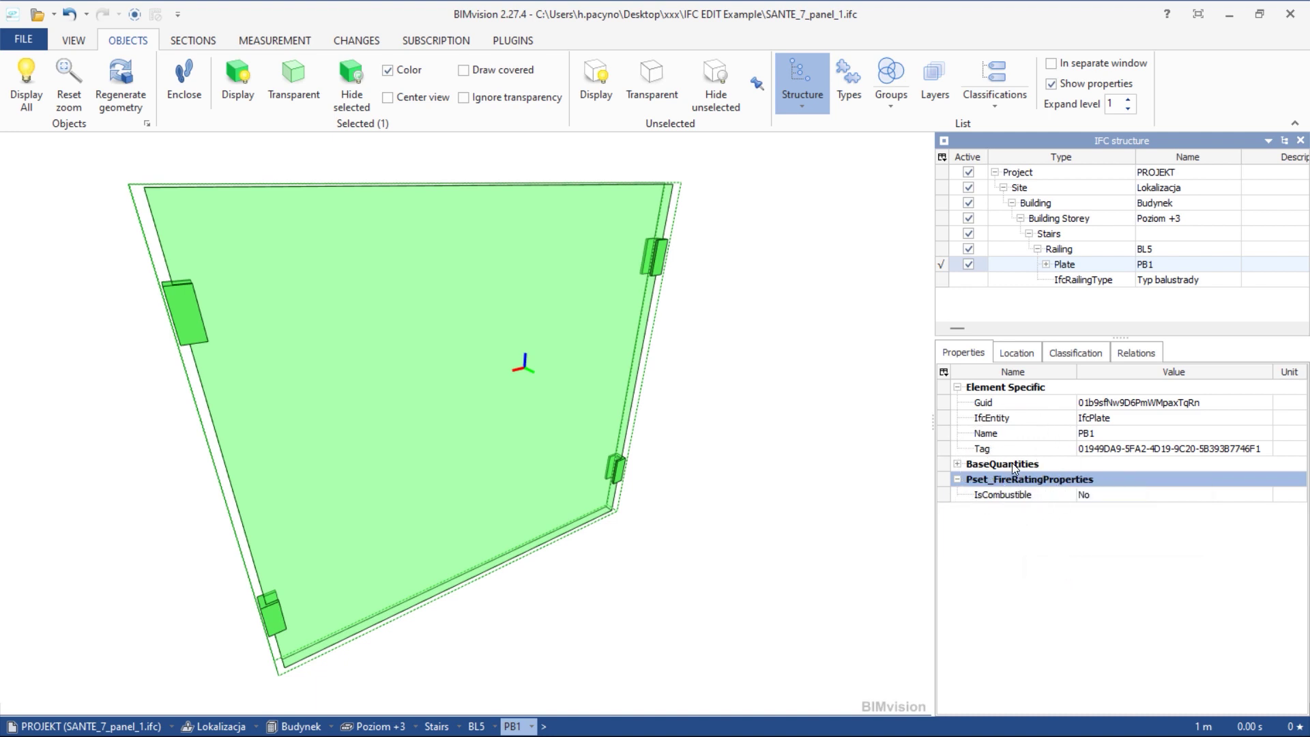
# Undo the mistaken deletion of BaseQuantities and expand it to show GrossVolume and NetVolume.
pyautogui.click(1015, 469)
pyautogui.rightClick(1014, 467)
pyautogui.click(1059, 550)
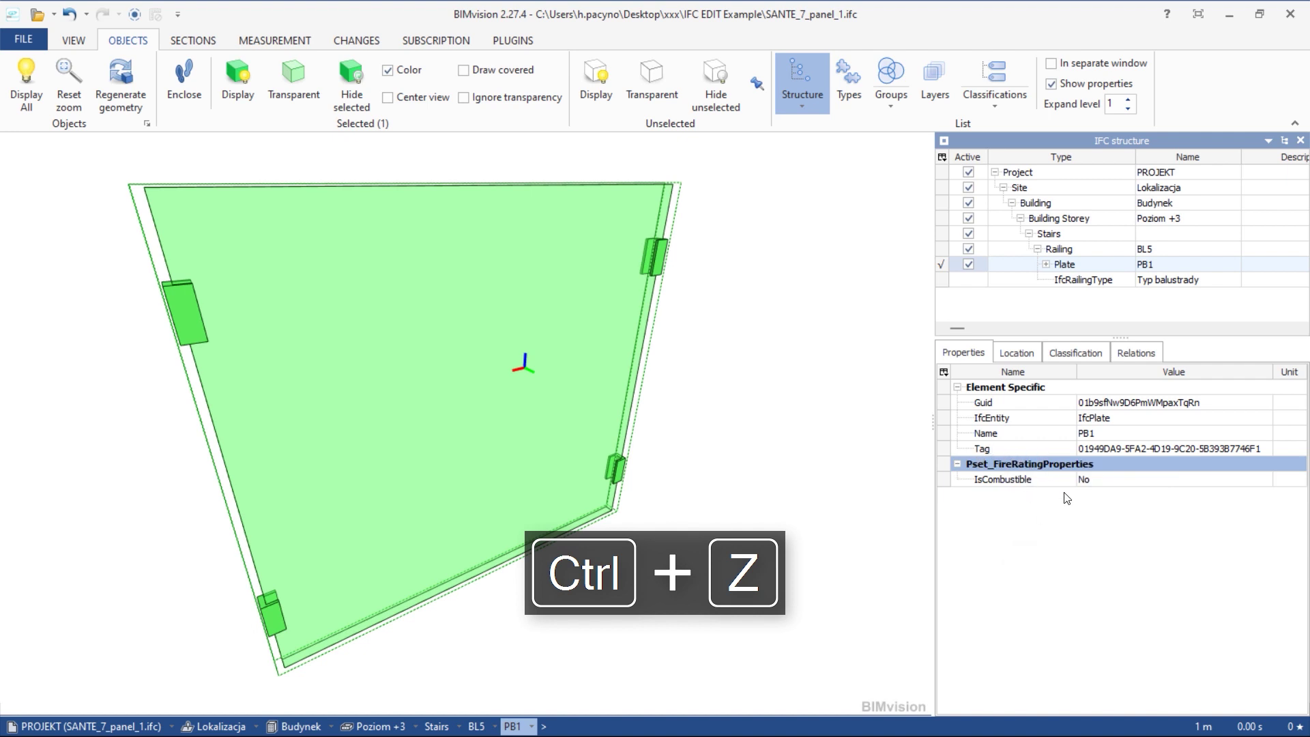
pyautogui.hotkey('ctrl', 'z')
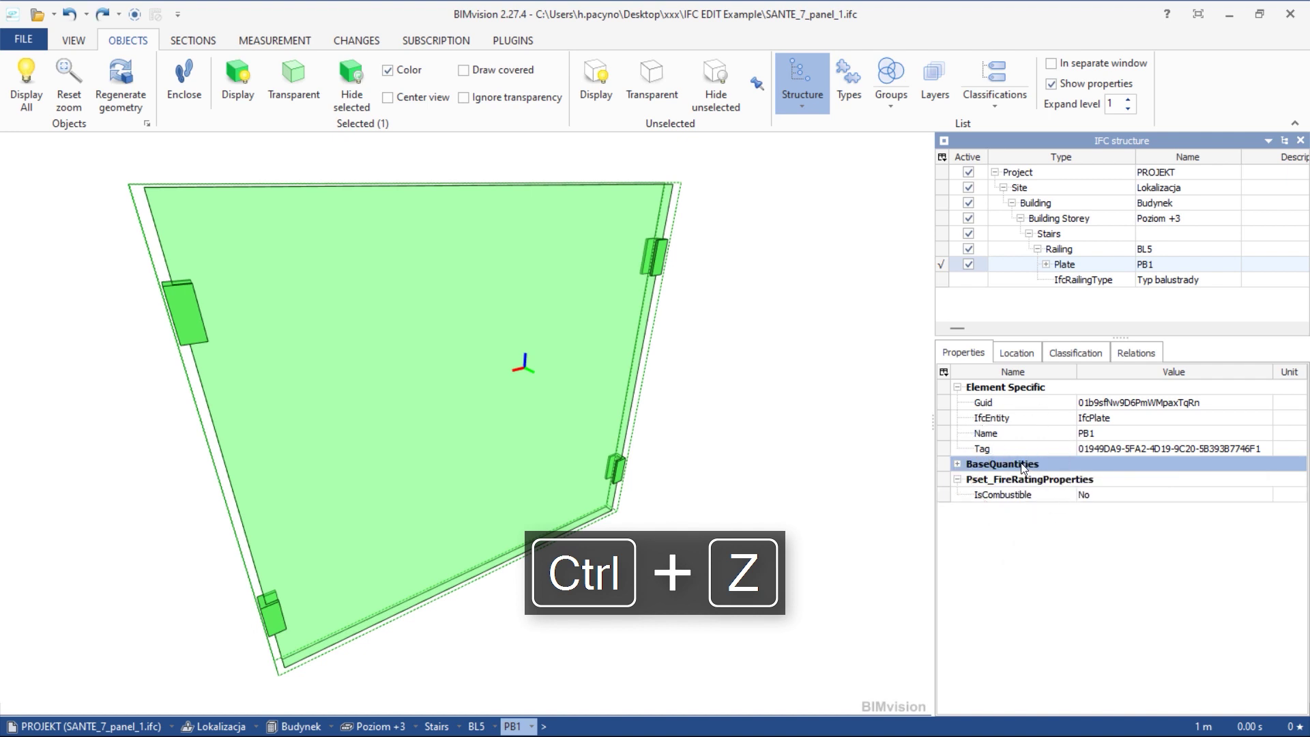
pyautogui.click(957, 463)
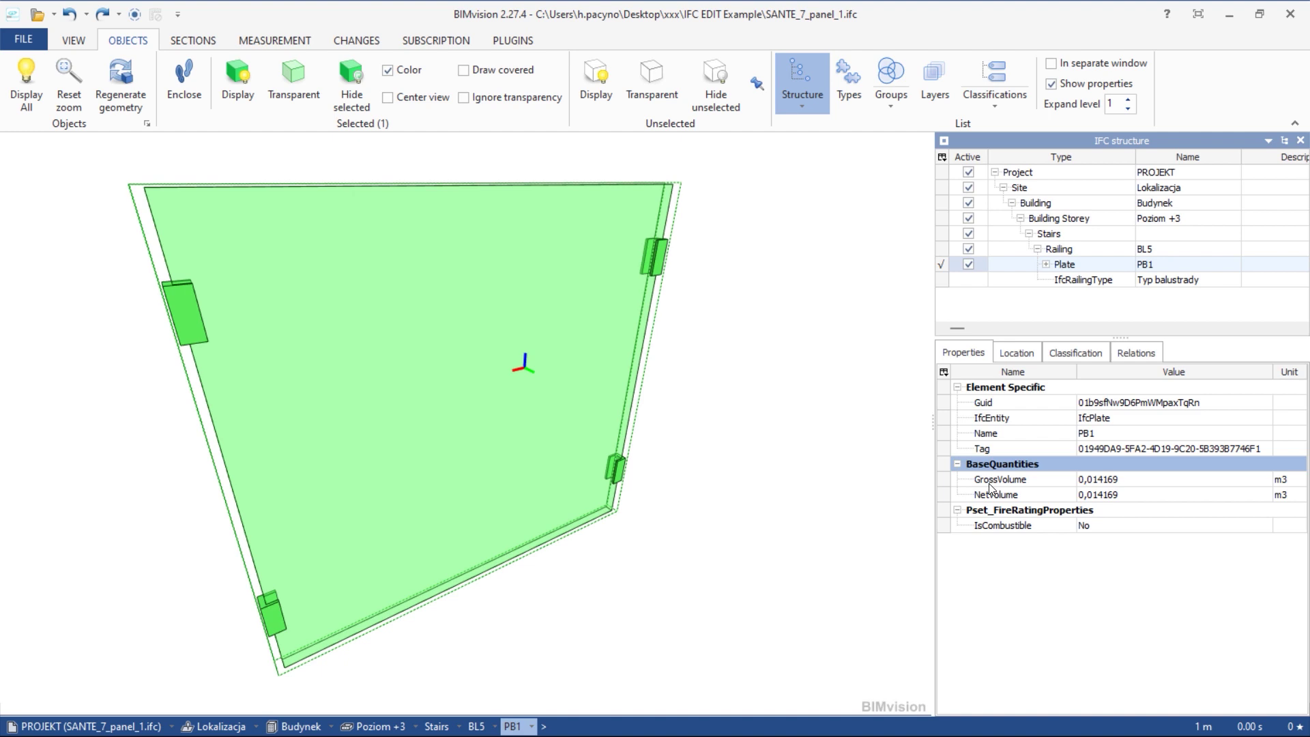
# Edit PB1's GrossVolume value from 0,014169 to 0.014.
pyautogui.click(1095, 480)
pyautogui.rightClick(1100, 480)
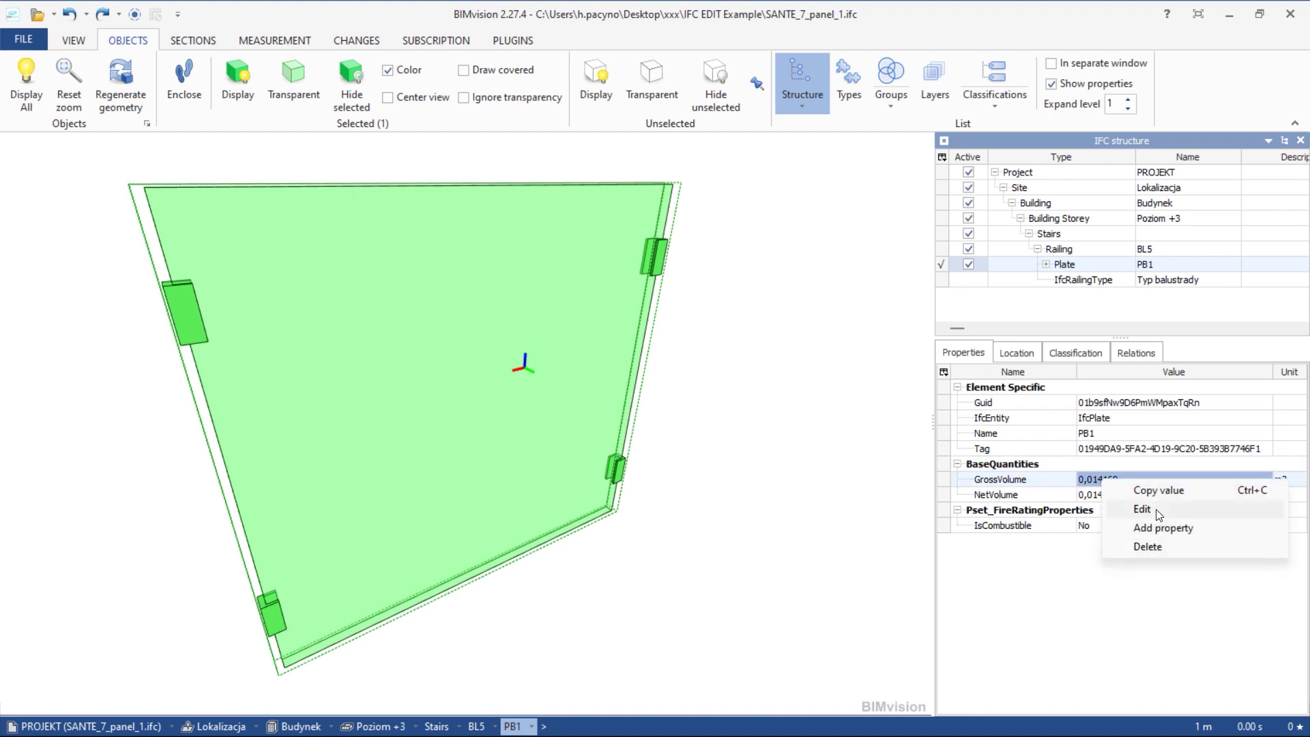
pyautogui.click(1142, 510)
pyautogui.click(423, 394)
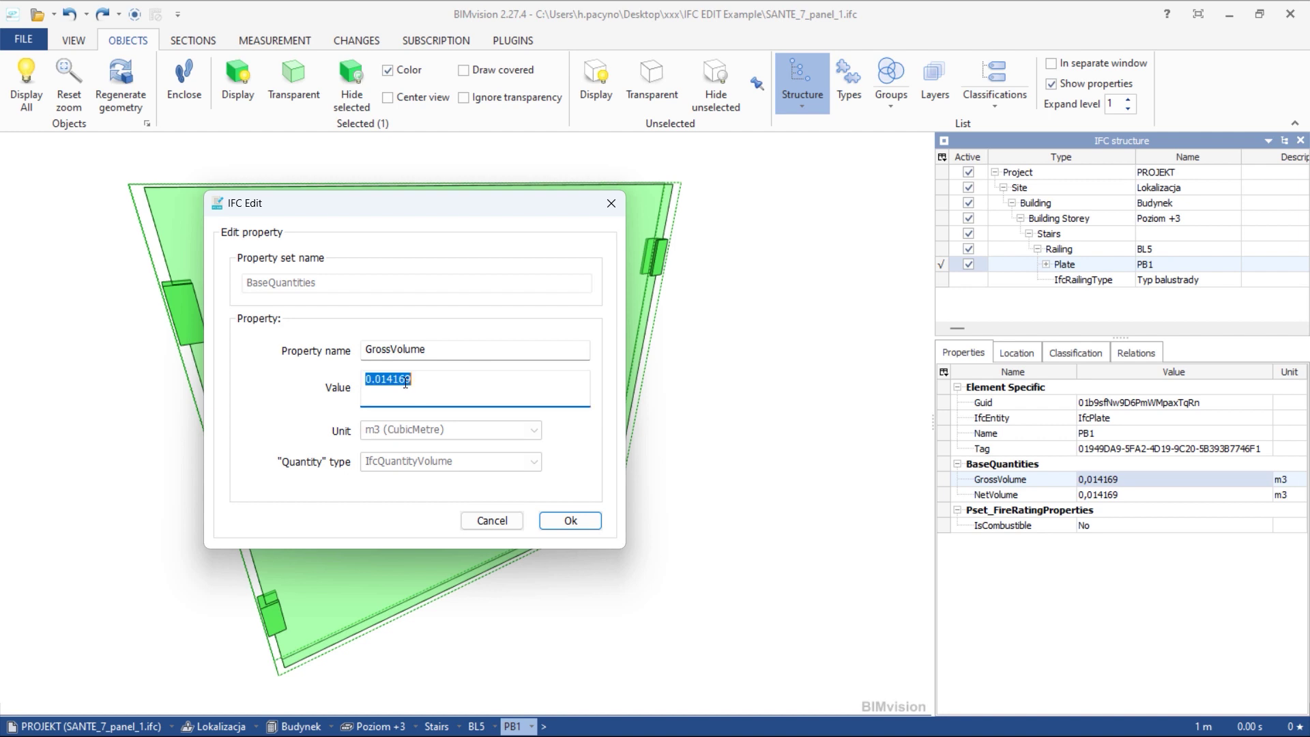
pyautogui.click(399, 380)
pyautogui.moveTo(422, 383); pyautogui.dragTo(391, 386)
pyautogui.write('4')
pyautogui.click(560, 521)
# Edit PB1's NetVolume value from 0,014169 to 0.014.
pyautogui.click(1083, 496)
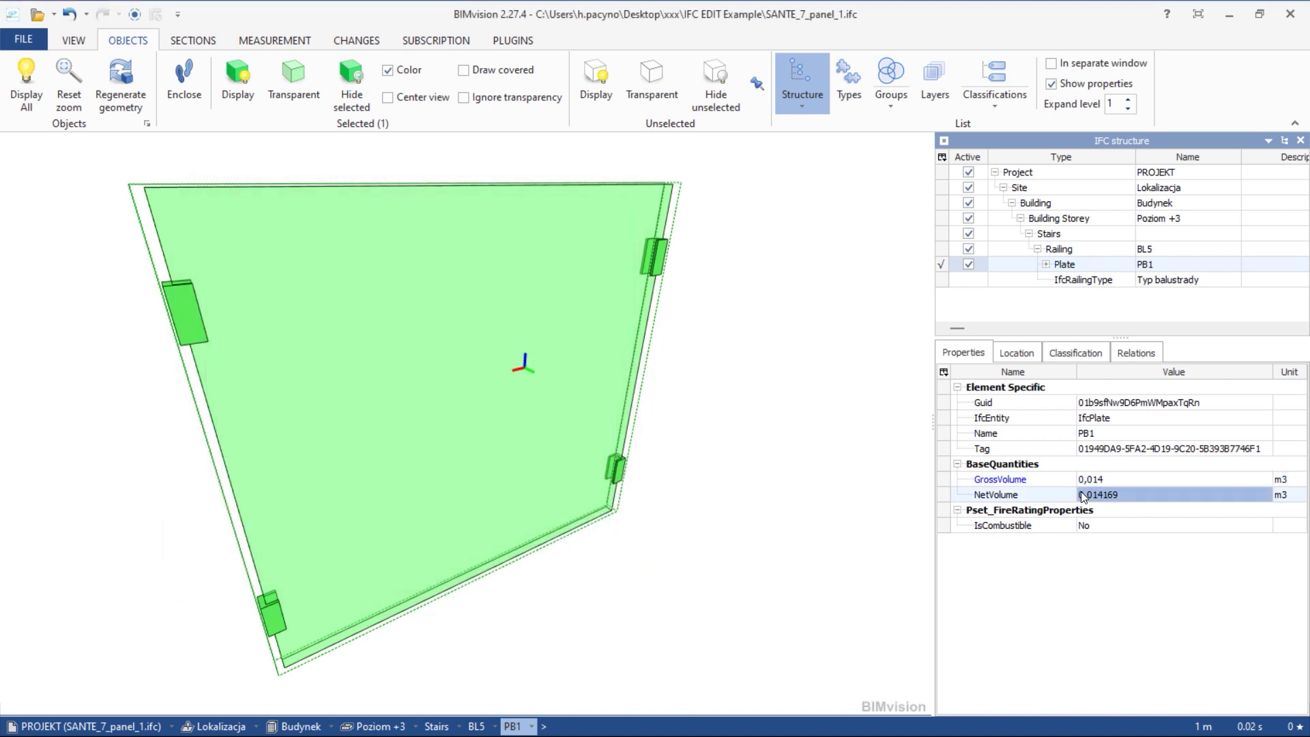
pyautogui.rightClick(1083, 495)
pyautogui.click(1126, 521)
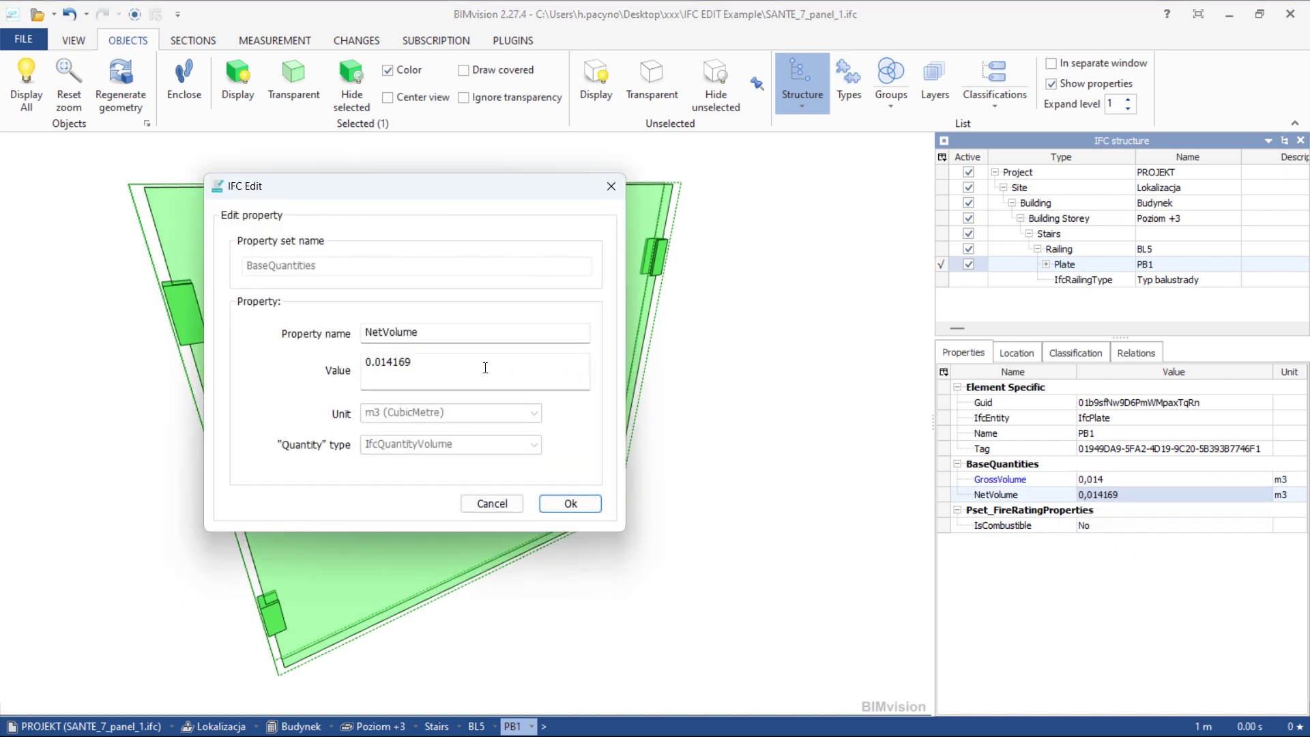
pyautogui.click(485, 367)
pyautogui.click(475, 363)
pyautogui.press('BackSpace')
pyautogui.press('BackSpace')
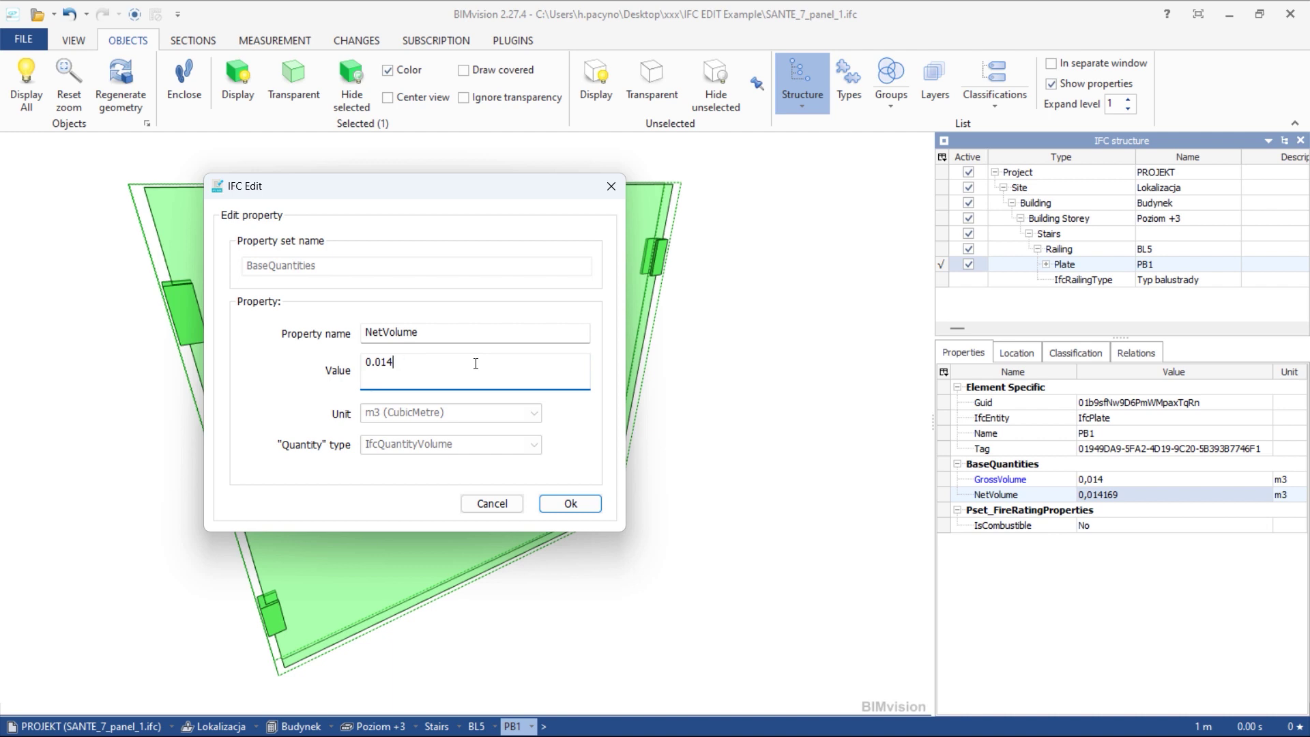
pyautogui.write('4')
pyautogui.click(598, 503)
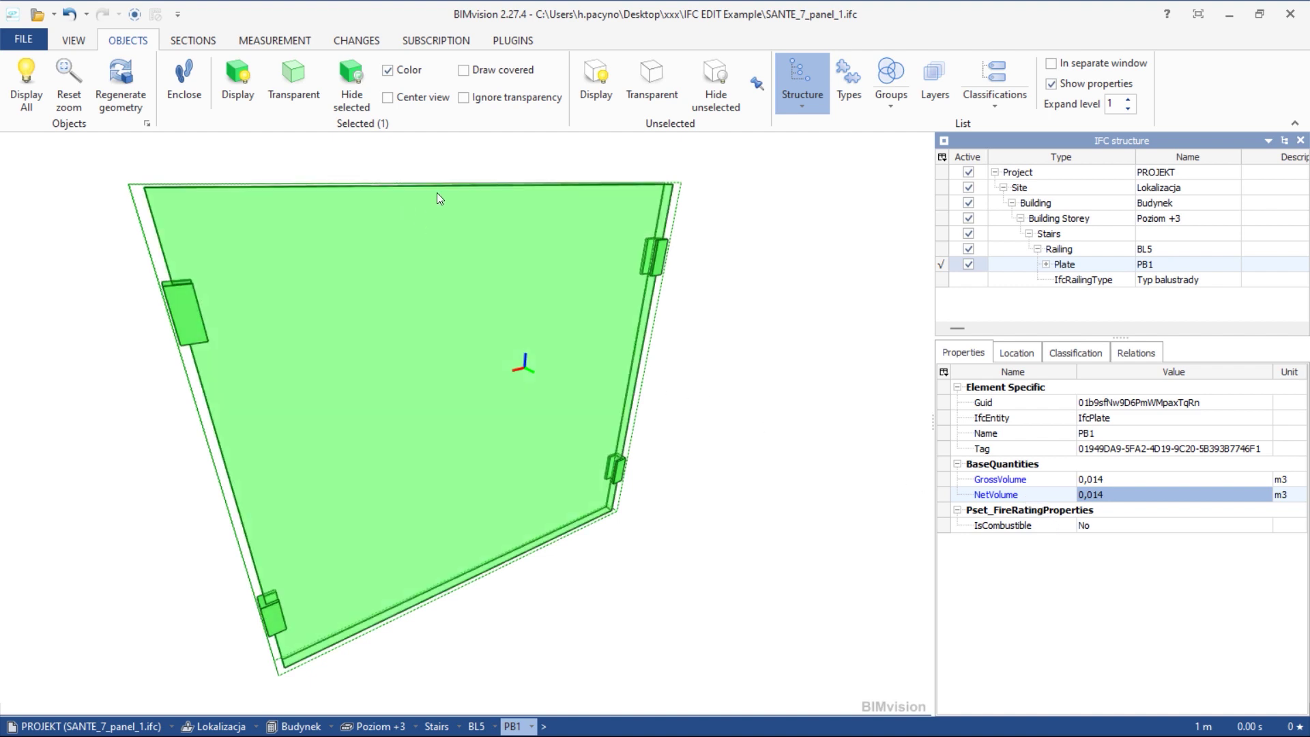
# Add an empty property set named Panel_Geometry to PB1 from the IFC Edit plugin.
pyautogui.click(513, 40)
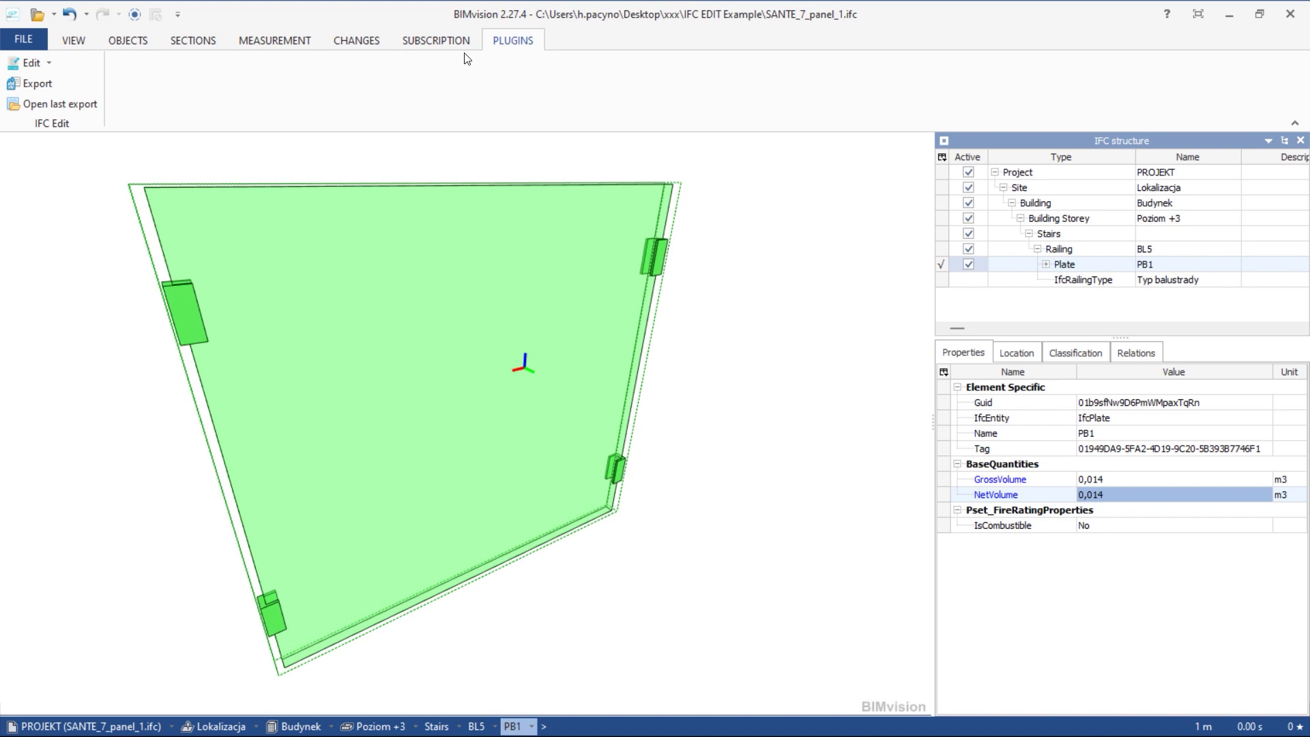
pyautogui.click(51, 63)
pyautogui.click(64, 88)
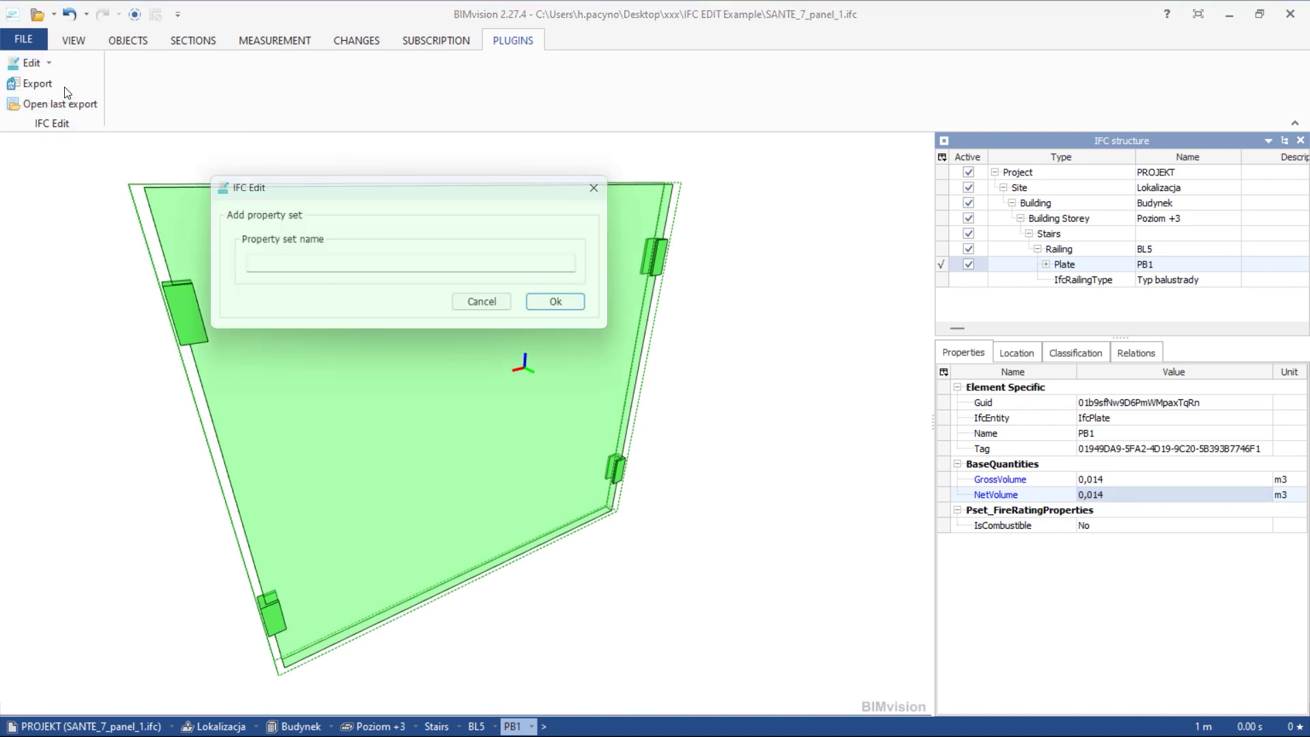
pyautogui.click(305, 265)
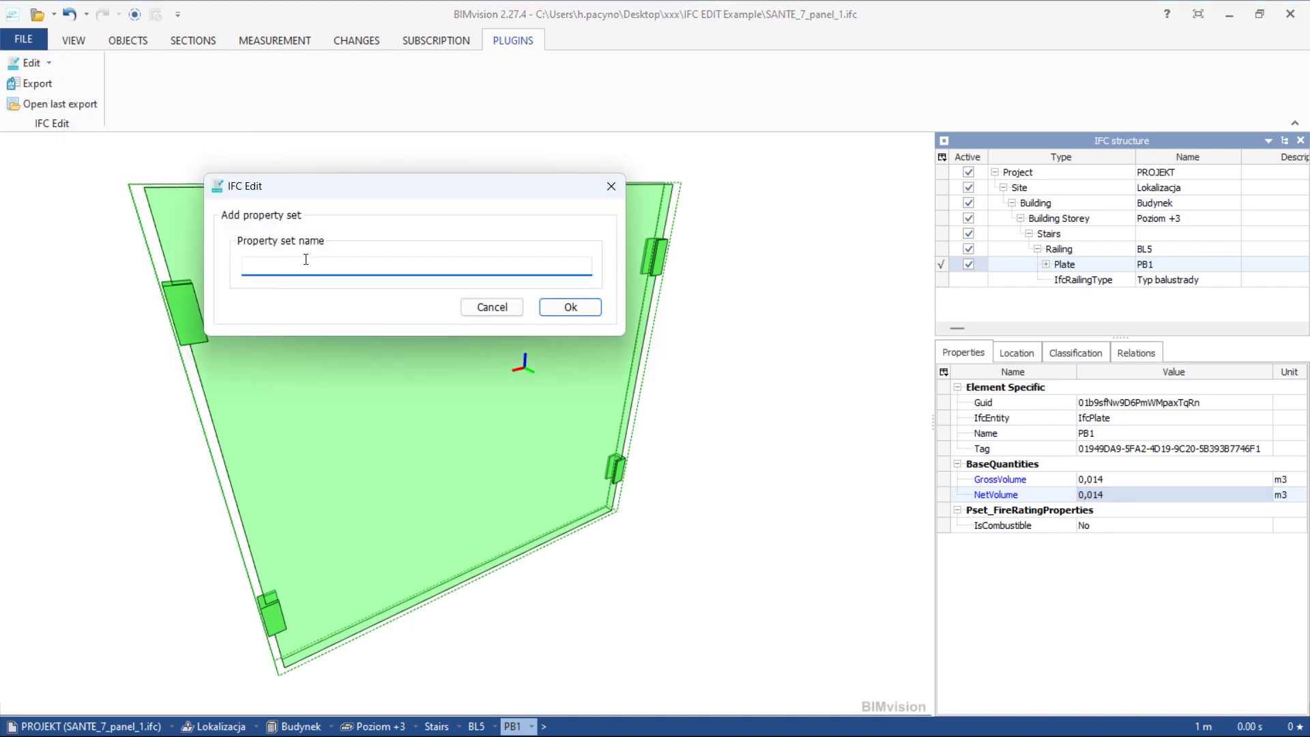
pyautogui.write('Panel_Geometry')
pyautogui.click(591, 311)
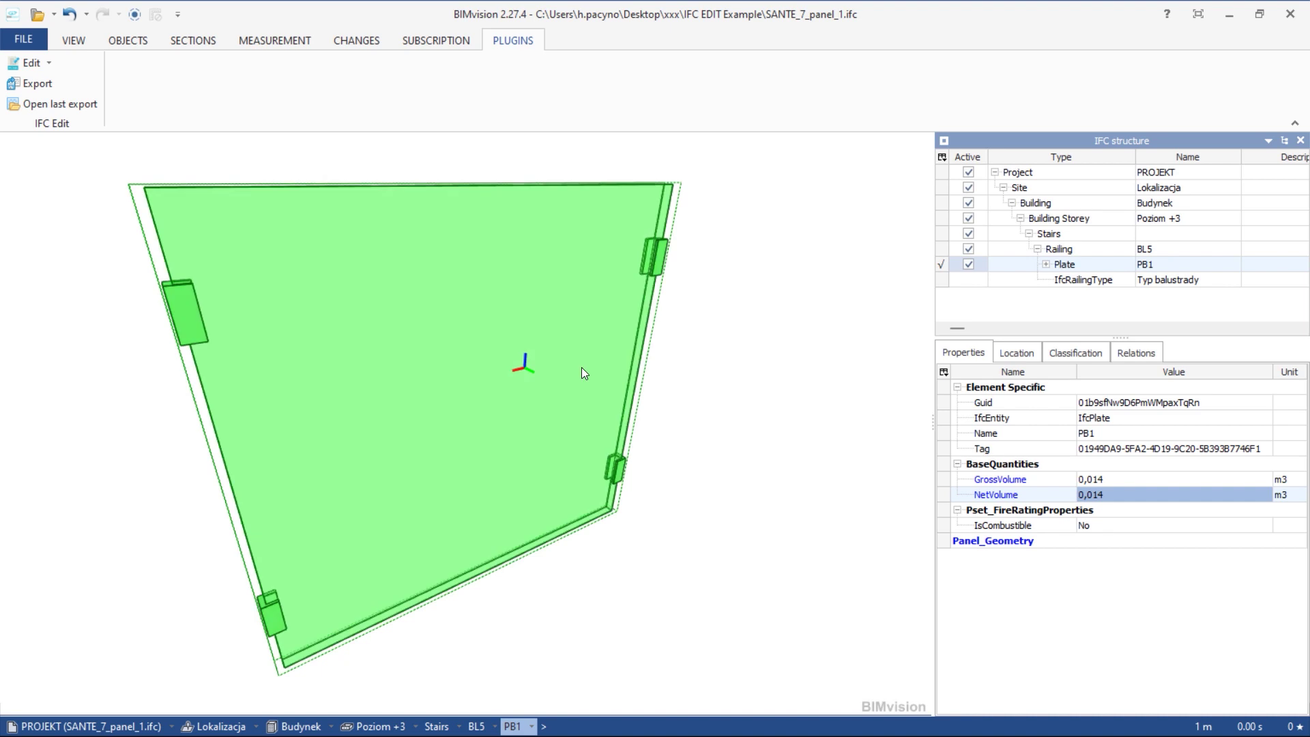
# Add a property set named Number of Fasteners to PB1 from the plate's context menu.
pyautogui.rightClick(516, 341)
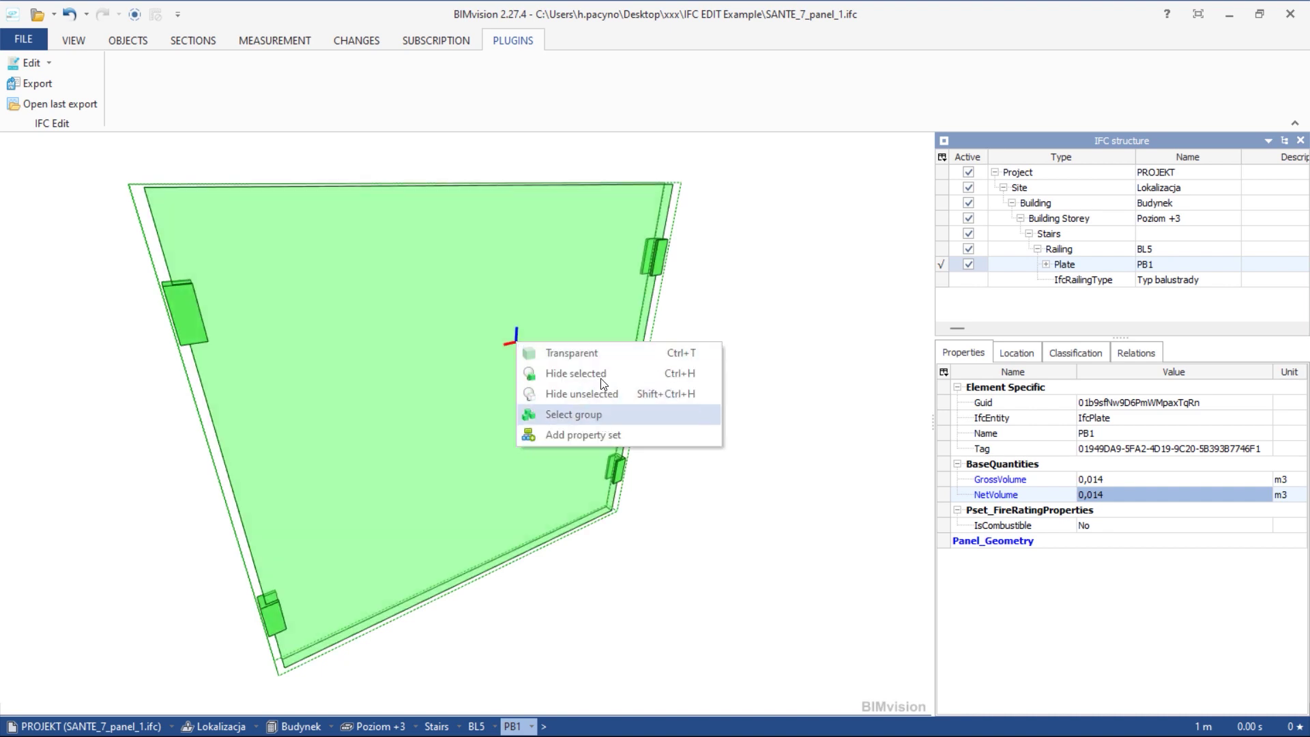
pyautogui.click(592, 437)
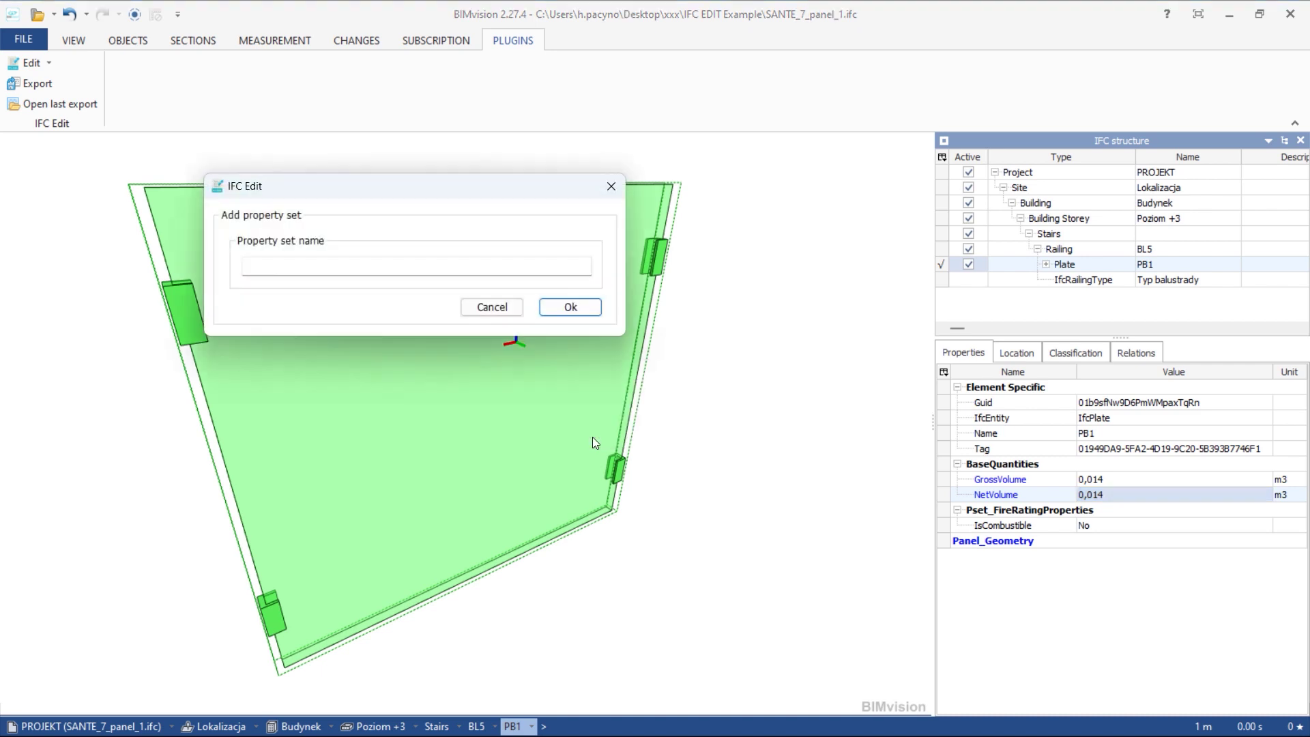
pyautogui.write('Number of Fasteners')
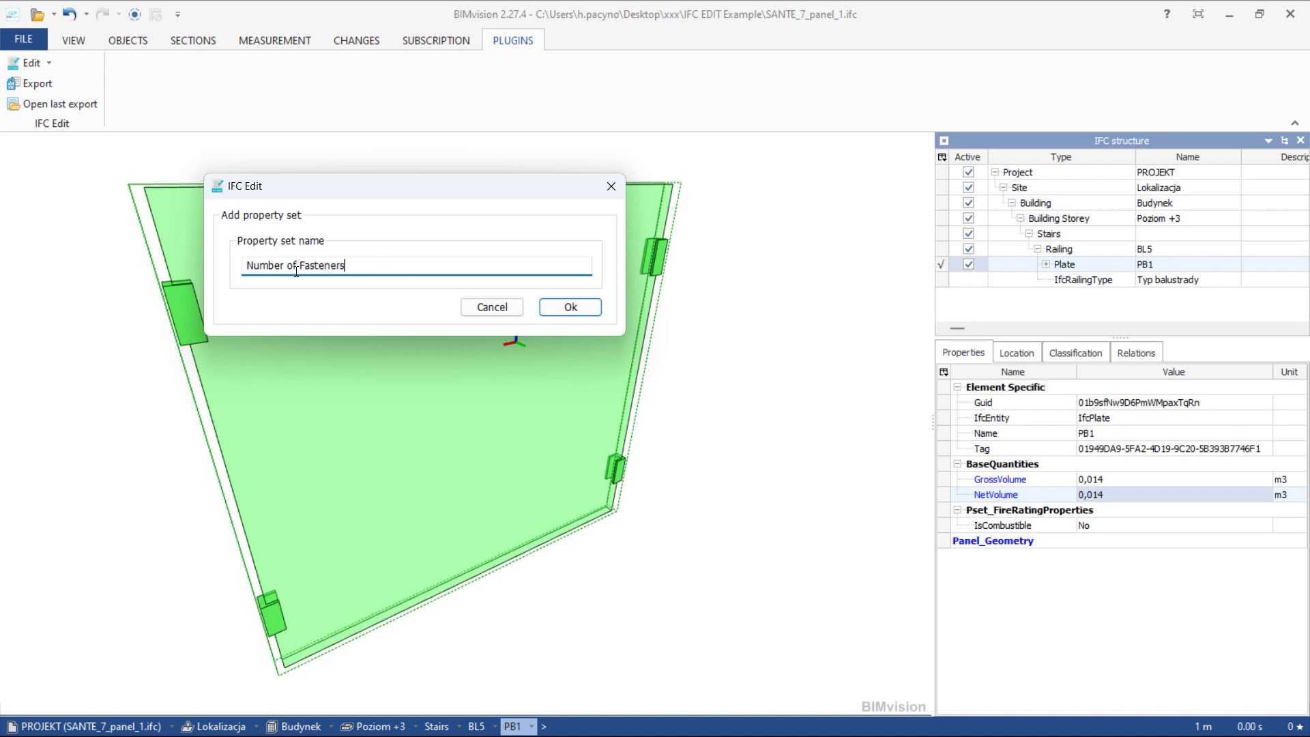
pyautogui.click(549, 310)
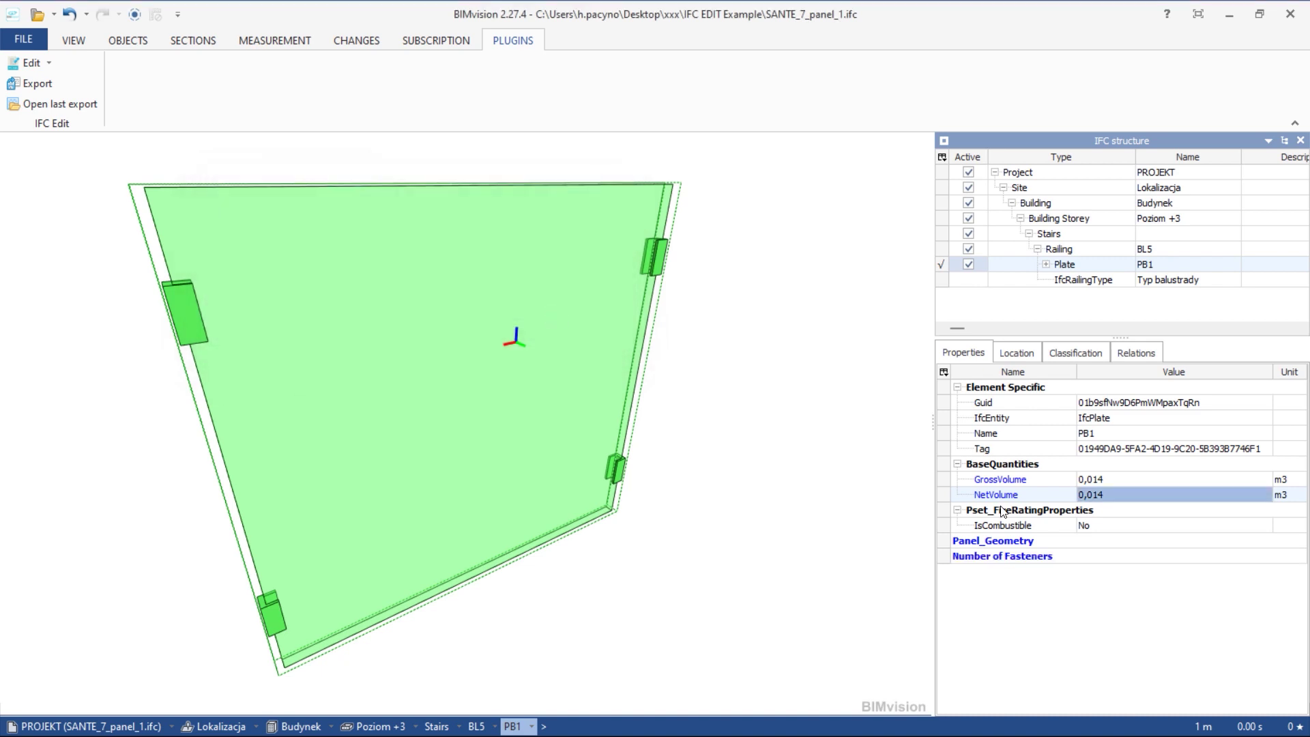
# Add a Width property of 0.8 with unit m (Metre) to Panel_Geometry.
pyautogui.click(979, 539)
pyautogui.rightClick(983, 542)
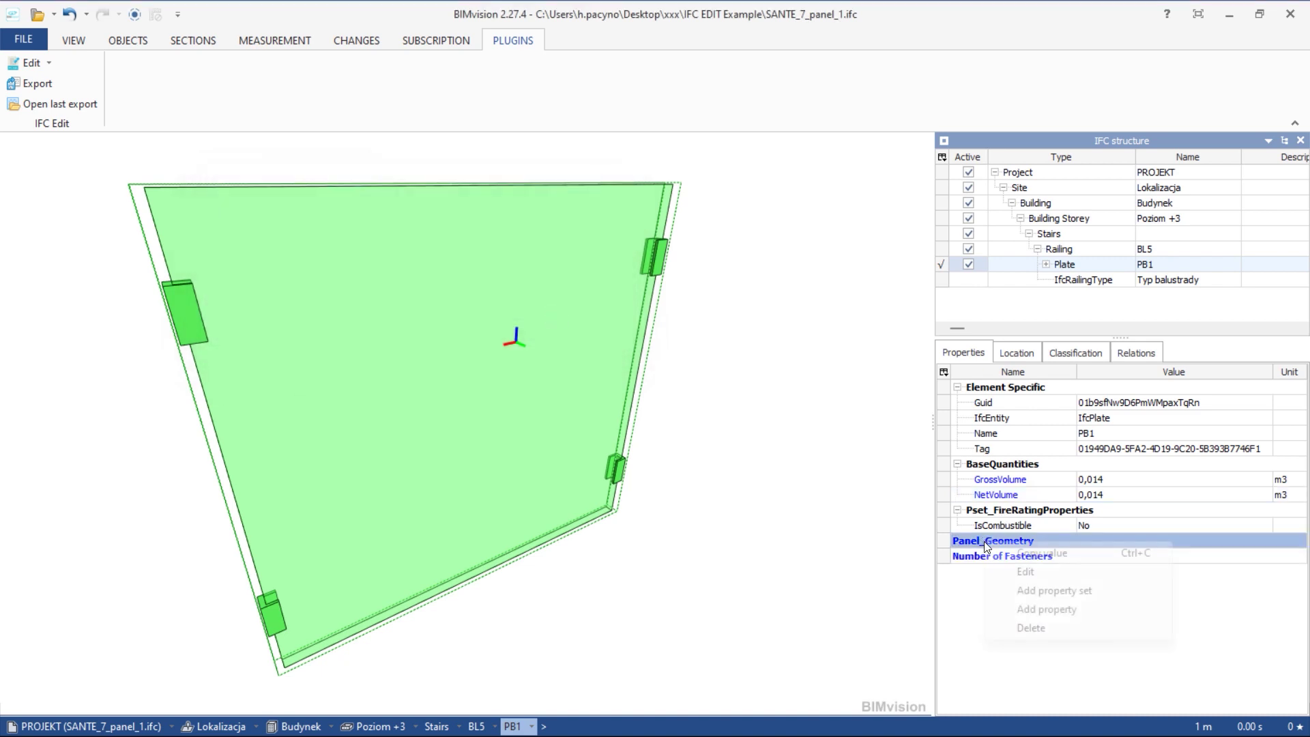
pyautogui.click(1050, 613)
pyautogui.click(450, 333)
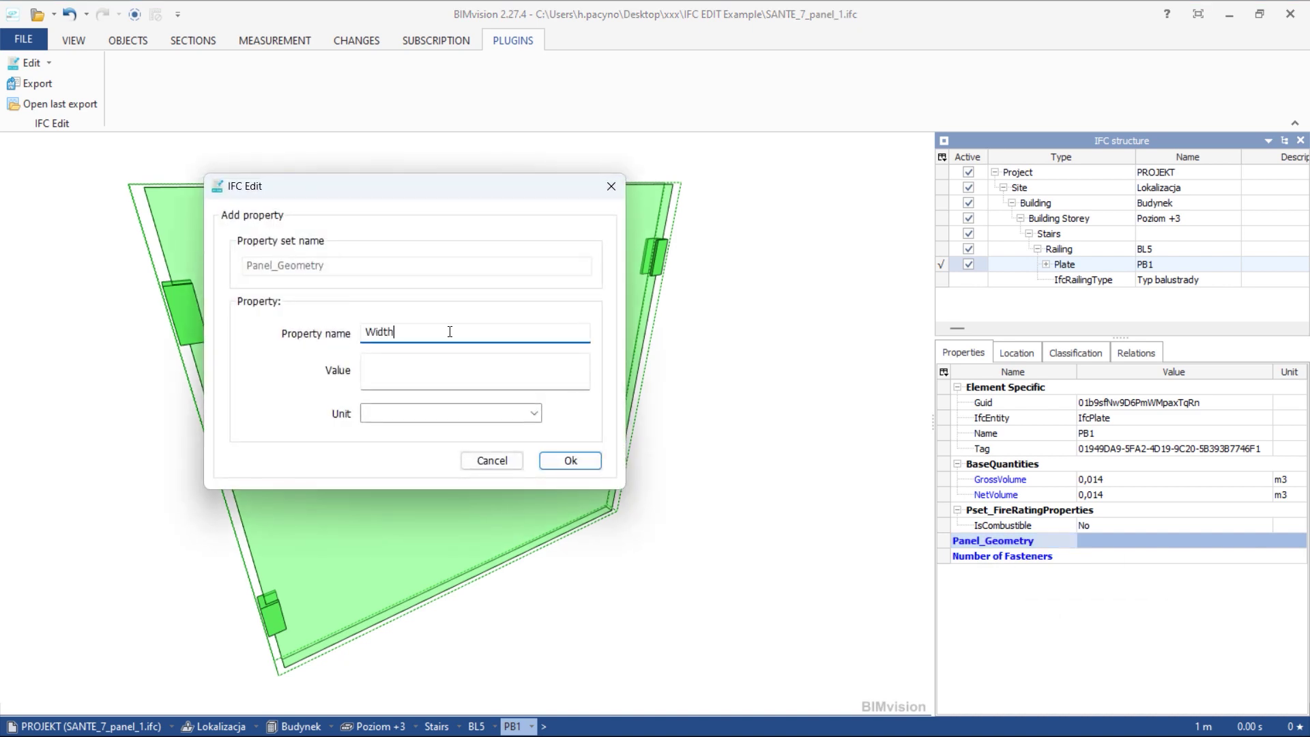
pyautogui.click(476, 368)
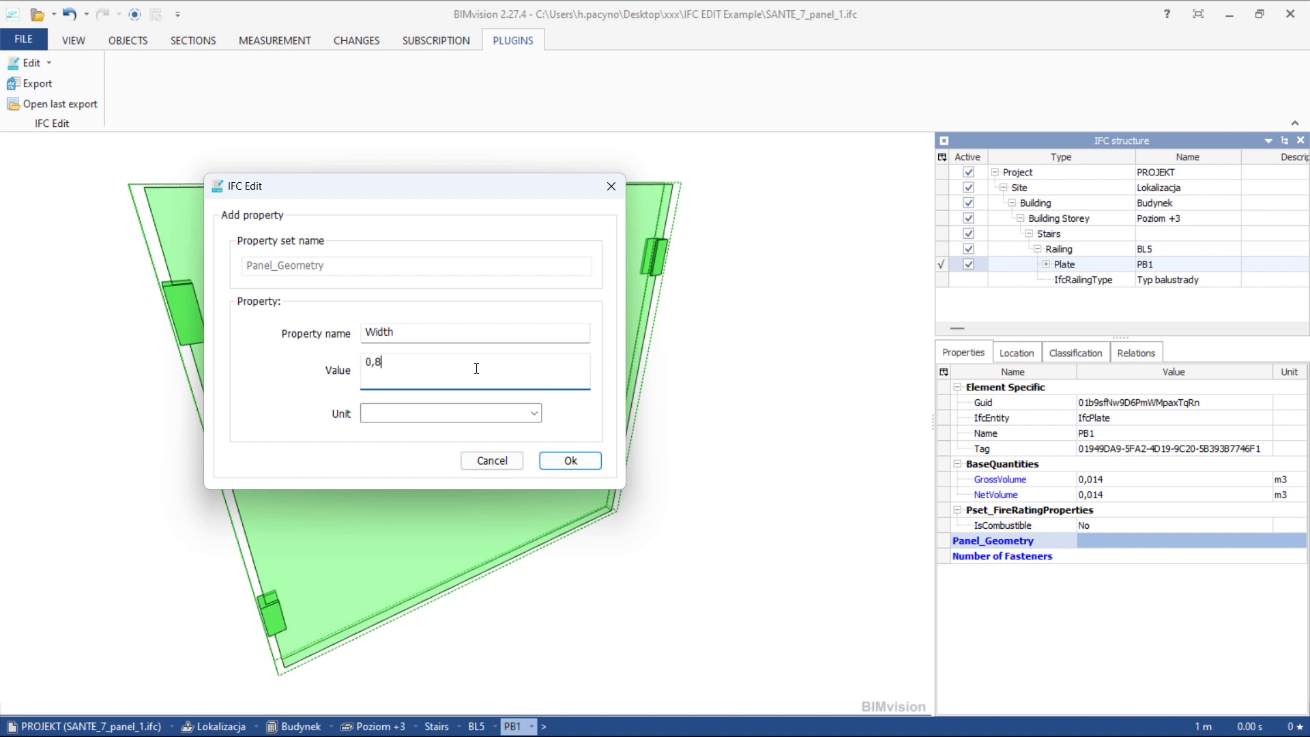
pyautogui.click(522, 415)
pyautogui.click(530, 412)
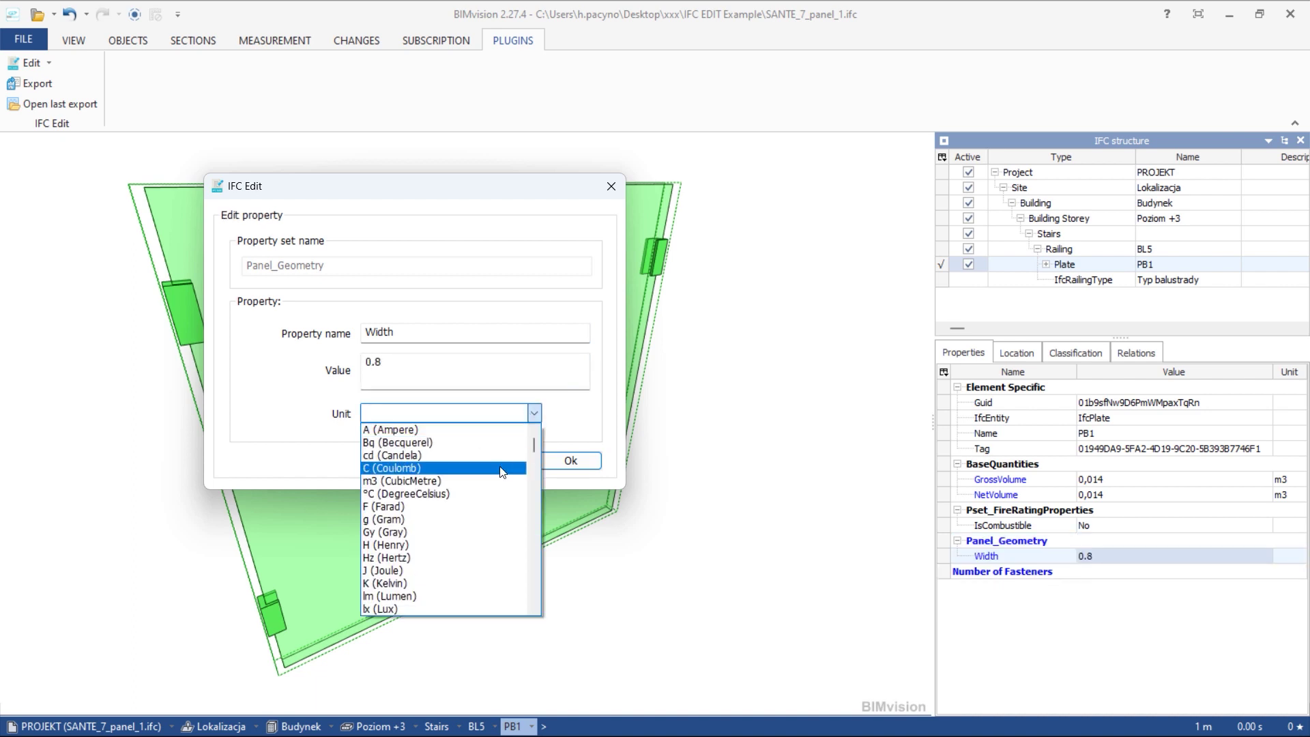
pyautogui.write('m')
pyautogui.press('Down')
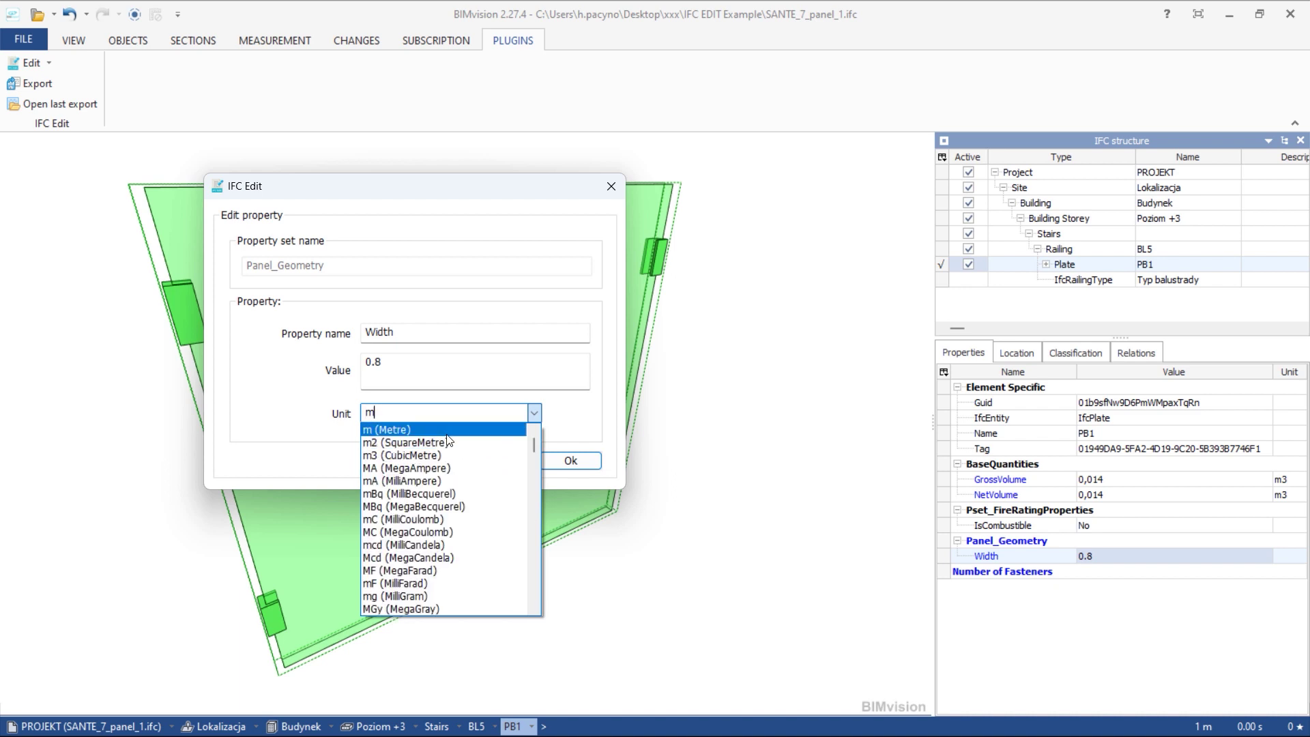
pyautogui.press('Return')
pyautogui.click(570, 459)
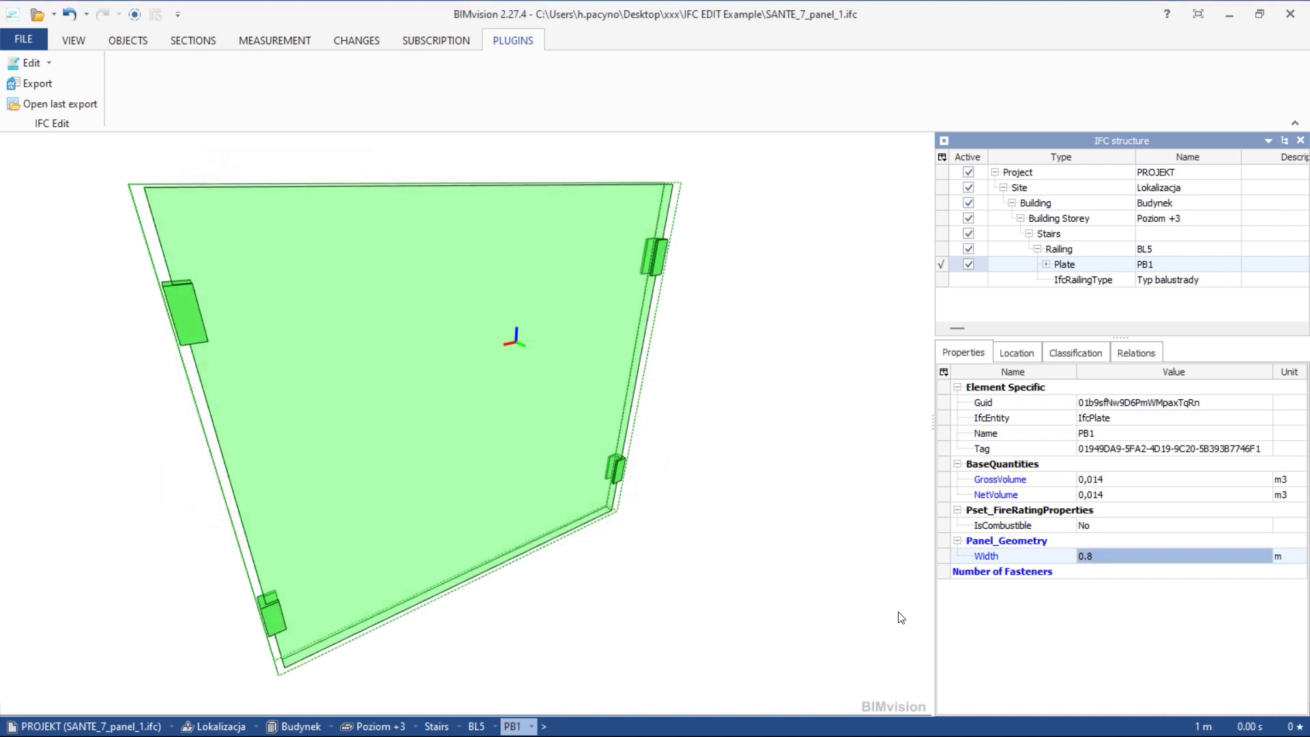
# Add a Height property of 0.87 m to Panel_Geometry.
pyautogui.rightClick(1002, 558)
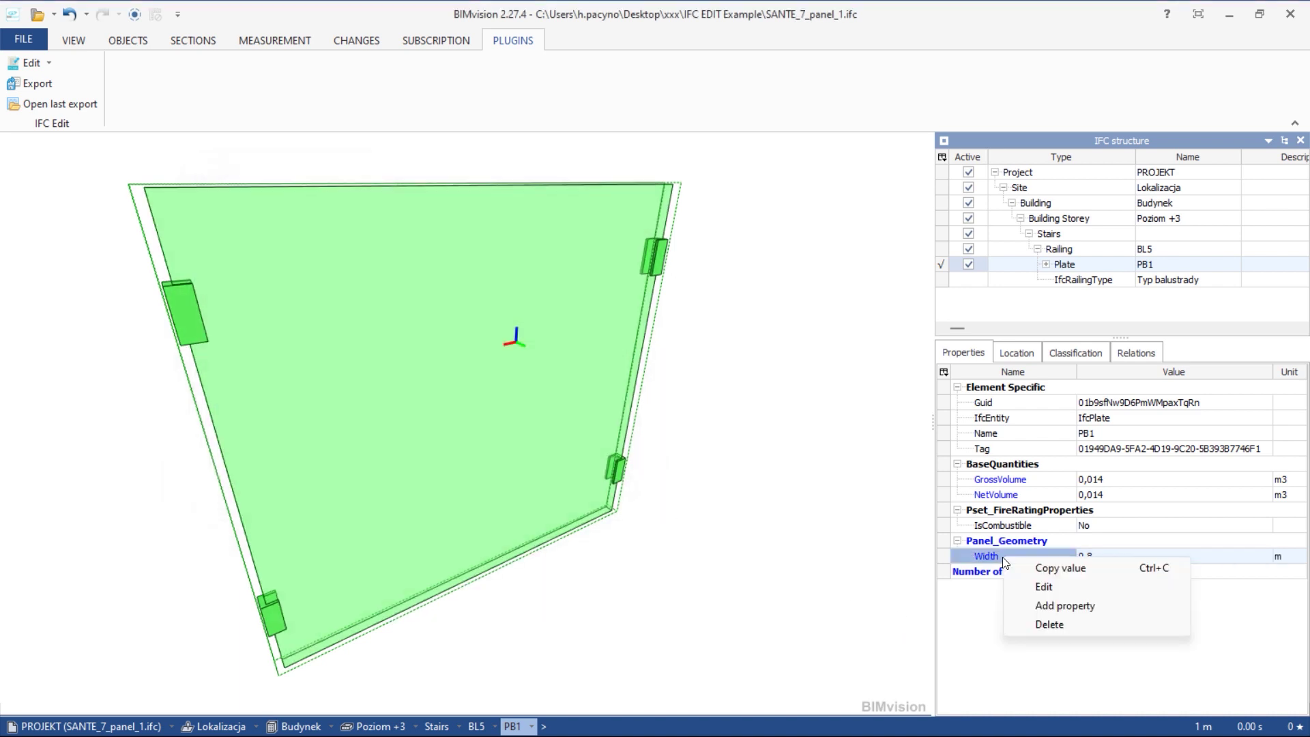
pyautogui.click(1049, 609)
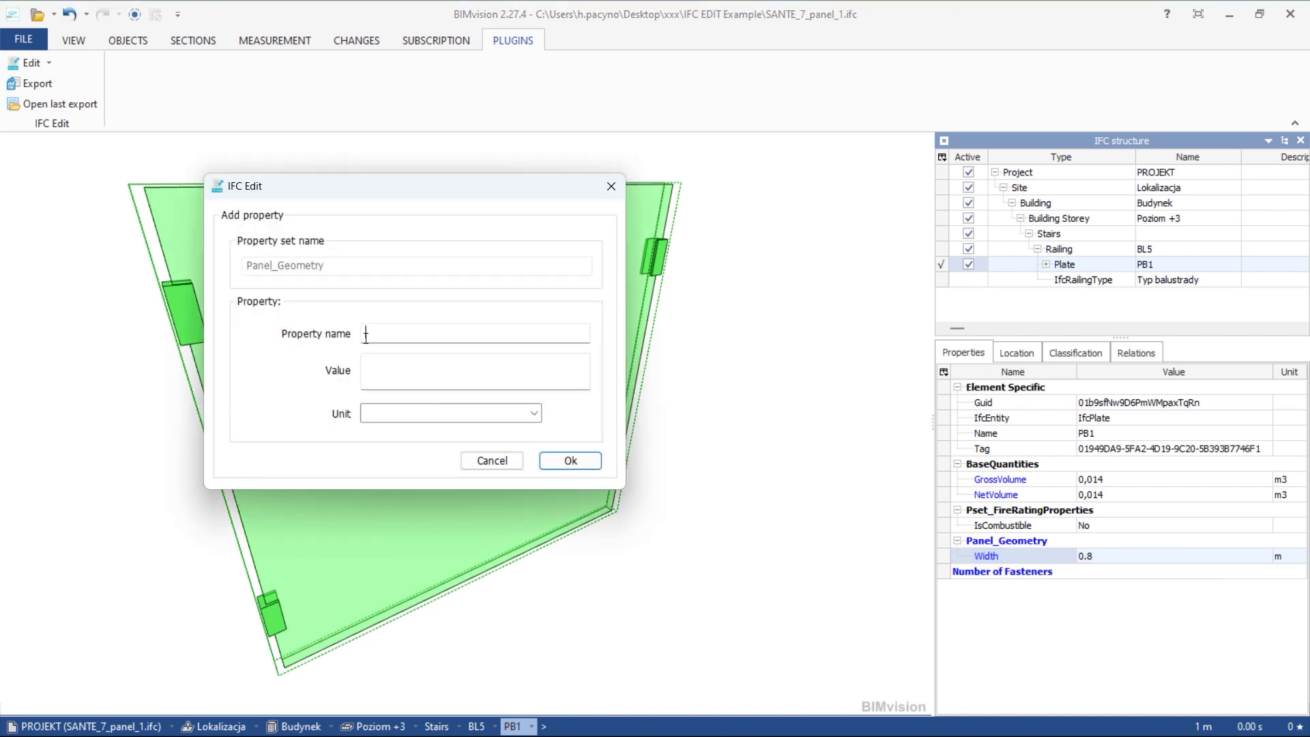
pyautogui.write('Height')
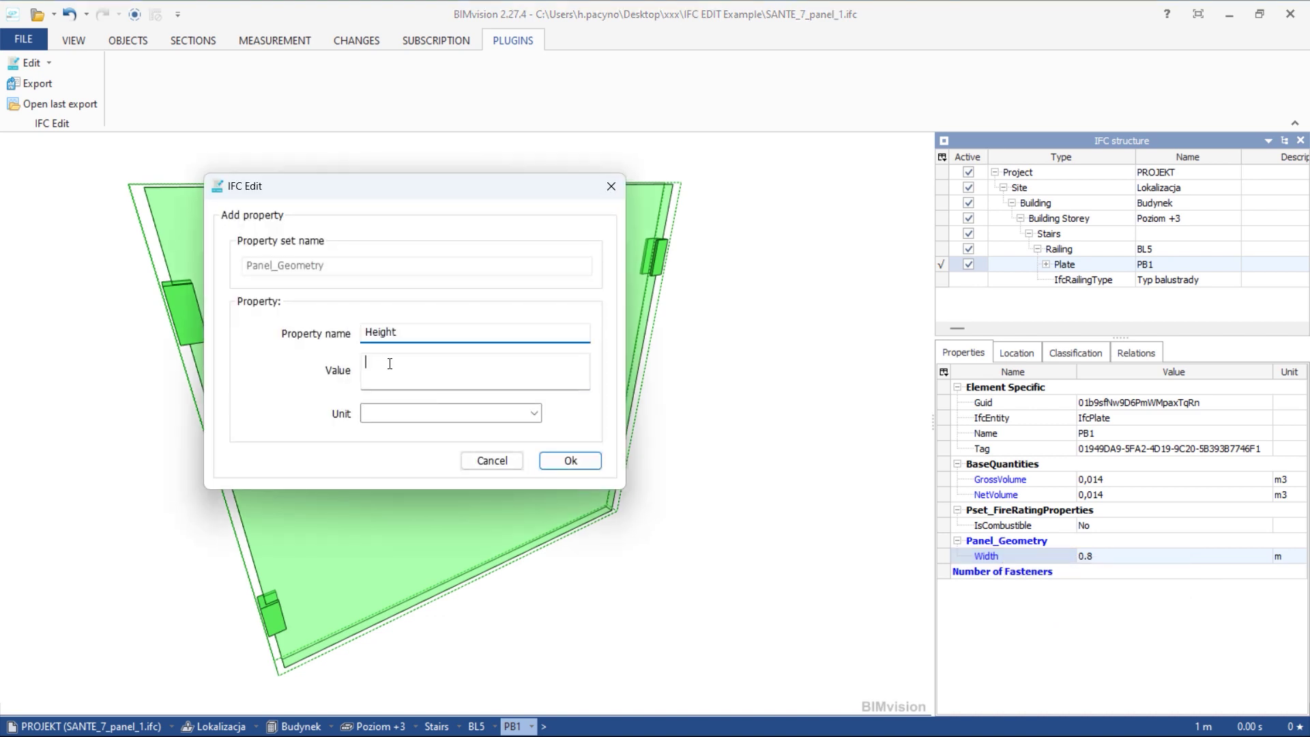
pyautogui.click(389, 364)
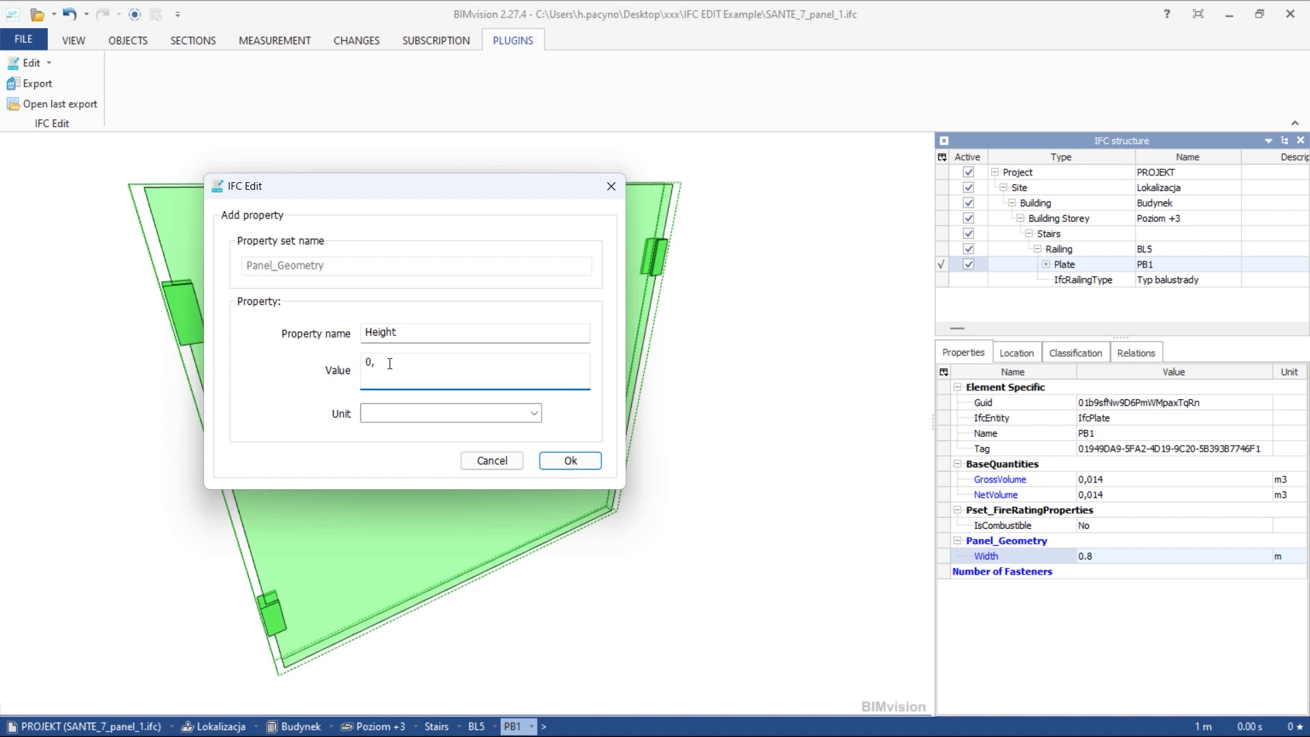
pyautogui.write('0.87')
pyautogui.click(535, 413)
pyautogui.write('m')
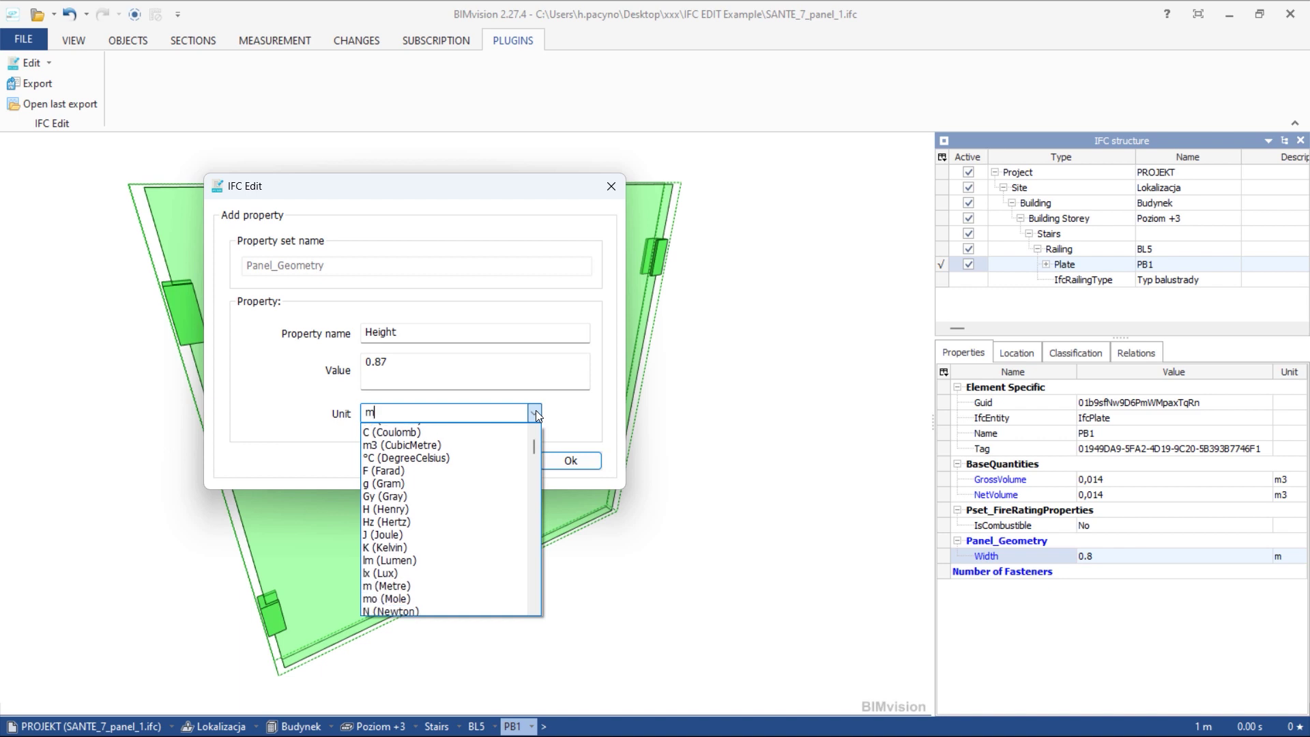
pyautogui.click(444, 434)
pyautogui.click(573, 459)
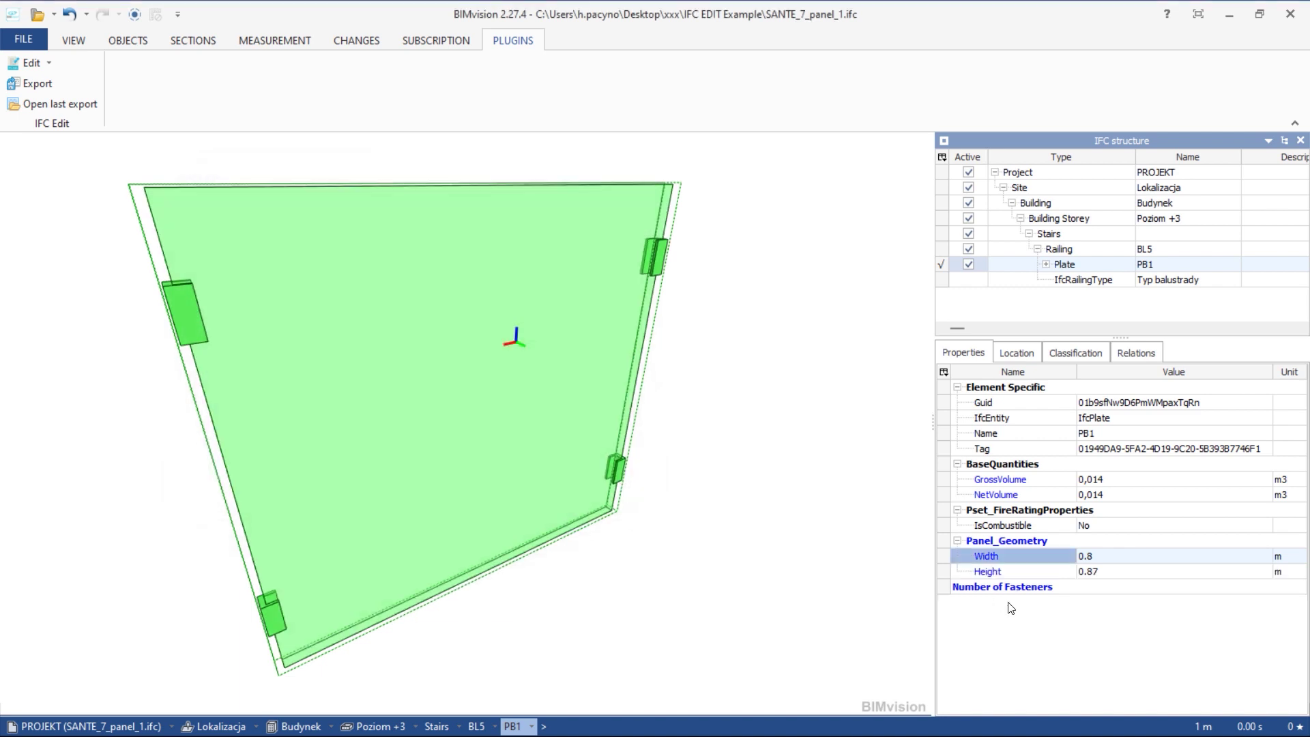
pyautogui.moveTo(860, 579); pyautogui.dragTo(642, 442)
# Add a Number of Fasteners property with value 4-6, correcting the misspelled name.
pyautogui.rightClick(987, 588)
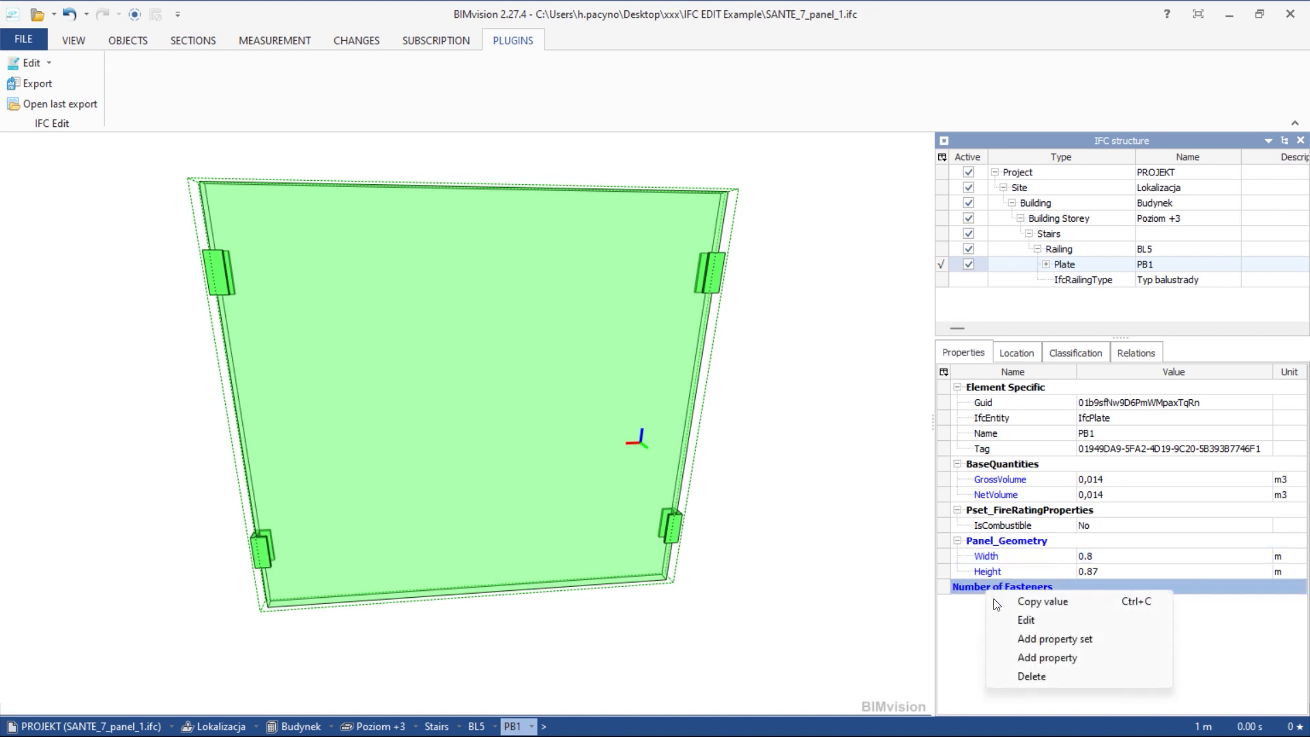
pyautogui.click(1055, 659)
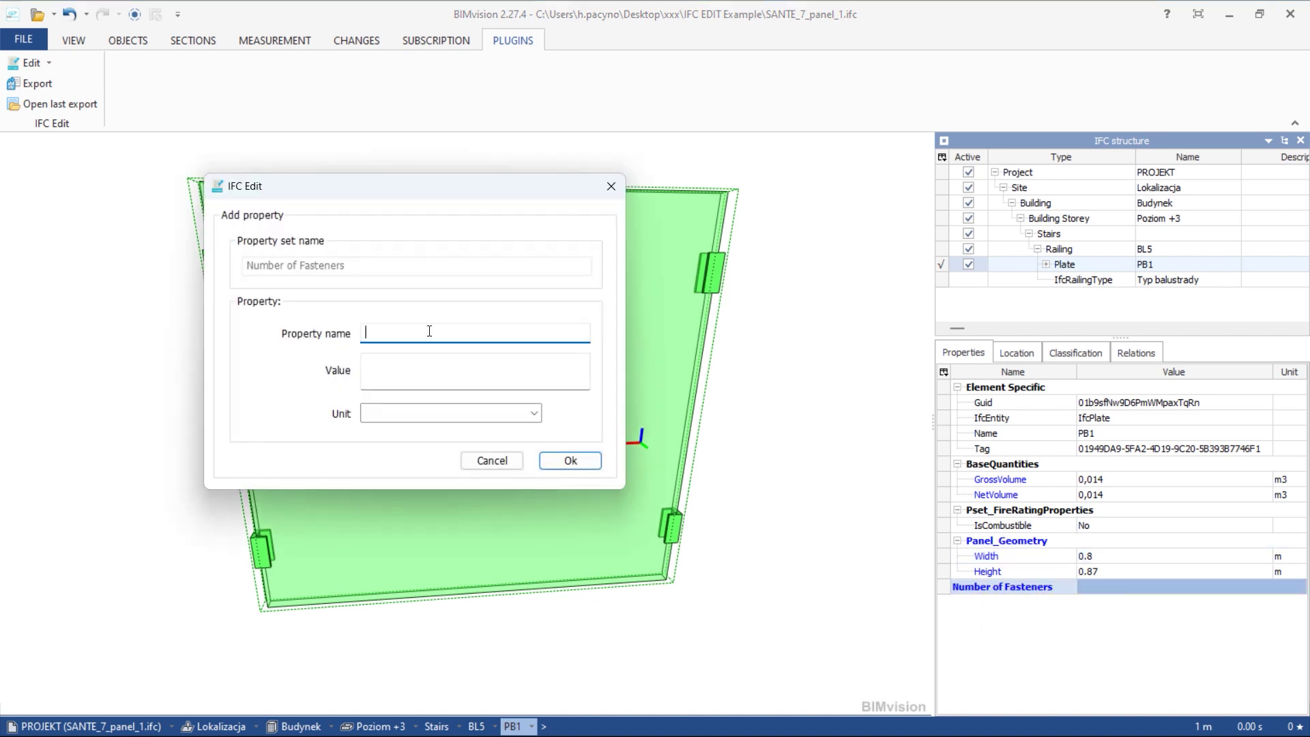
pyautogui.write('Number if Fasteners')
pyautogui.click(489, 378)
pyautogui.write('4-6')
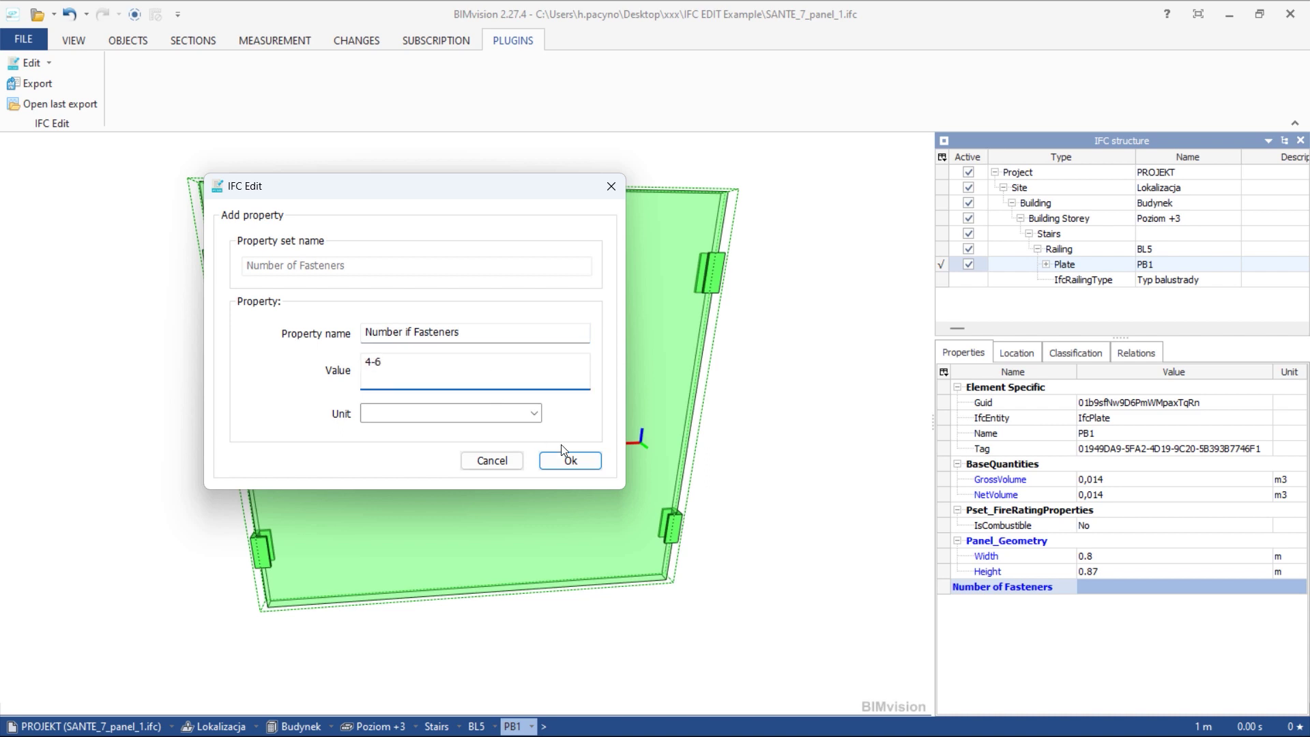
pyautogui.click(413, 332)
pyautogui.press('BackSpace')
pyautogui.press('BackSpace')
pyautogui.write('of')
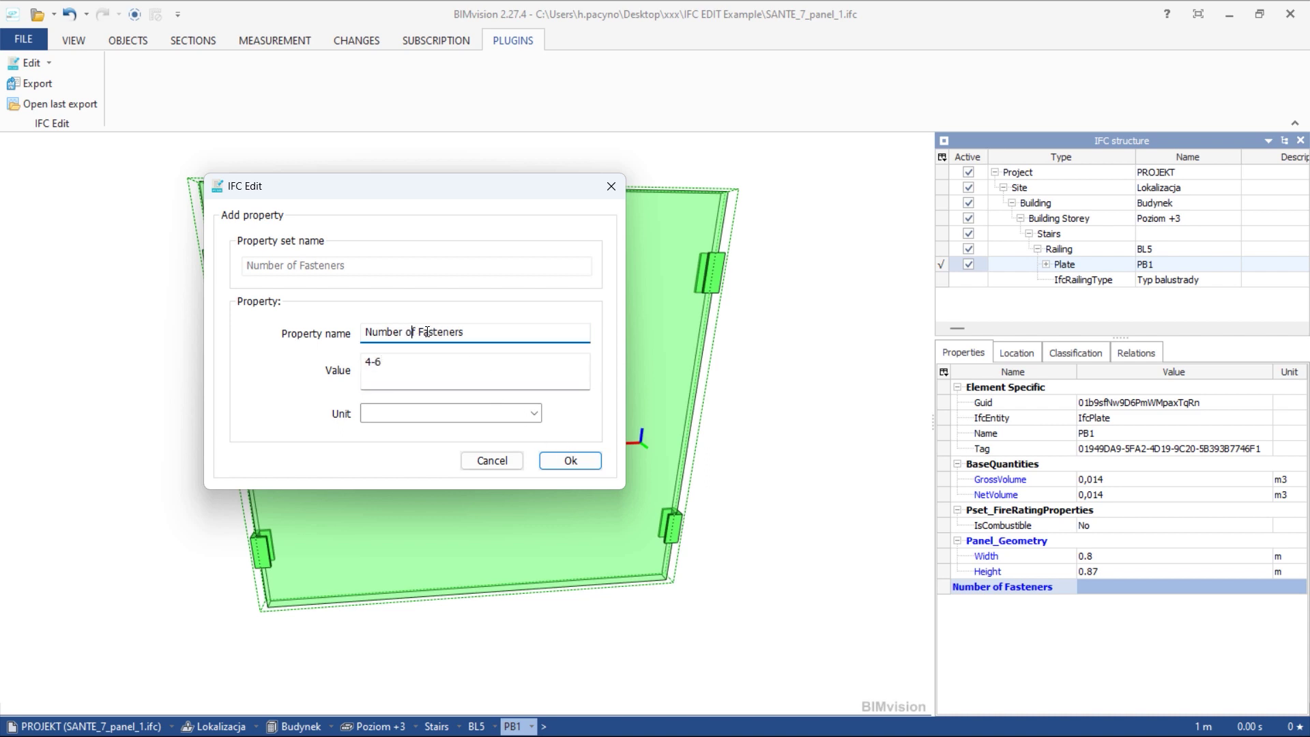
pyautogui.click(565, 462)
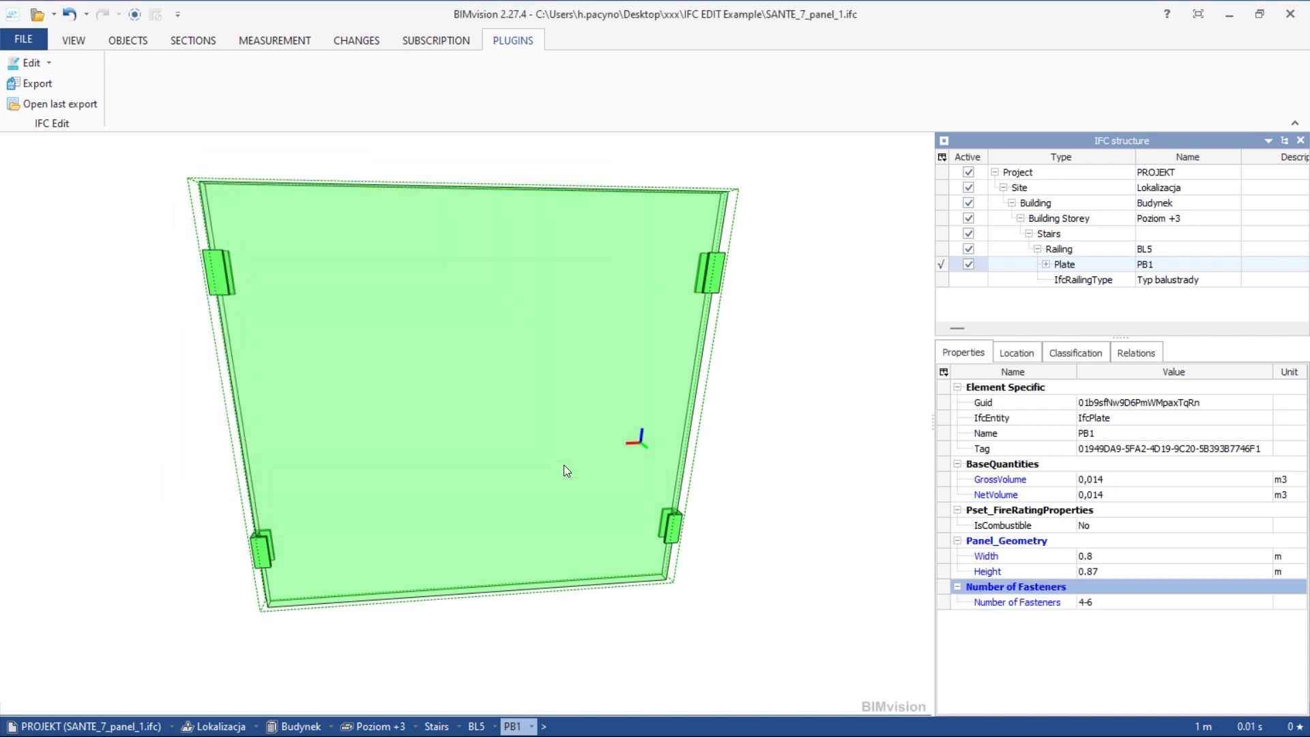
# Change the Number of Fasteners set name to Panel_Fixing.
pyautogui.rightClick(1042, 592)
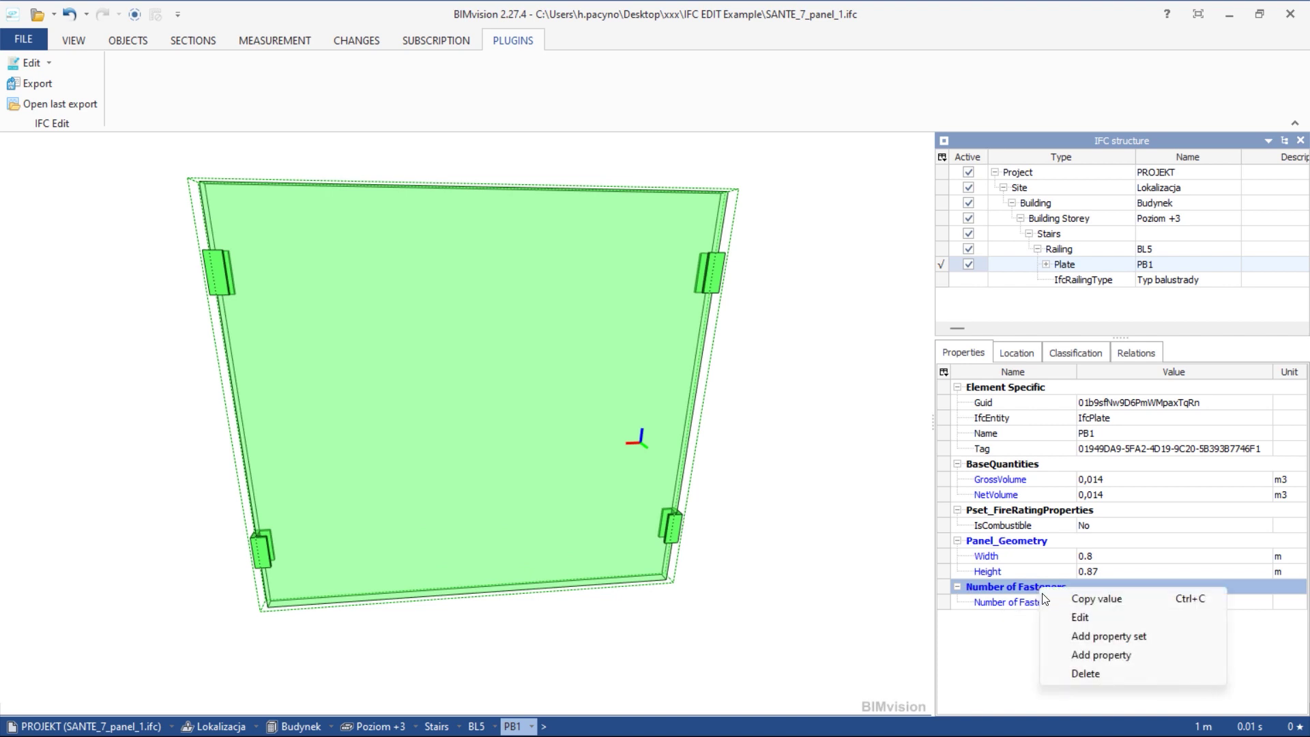
pyautogui.click(1080, 617)
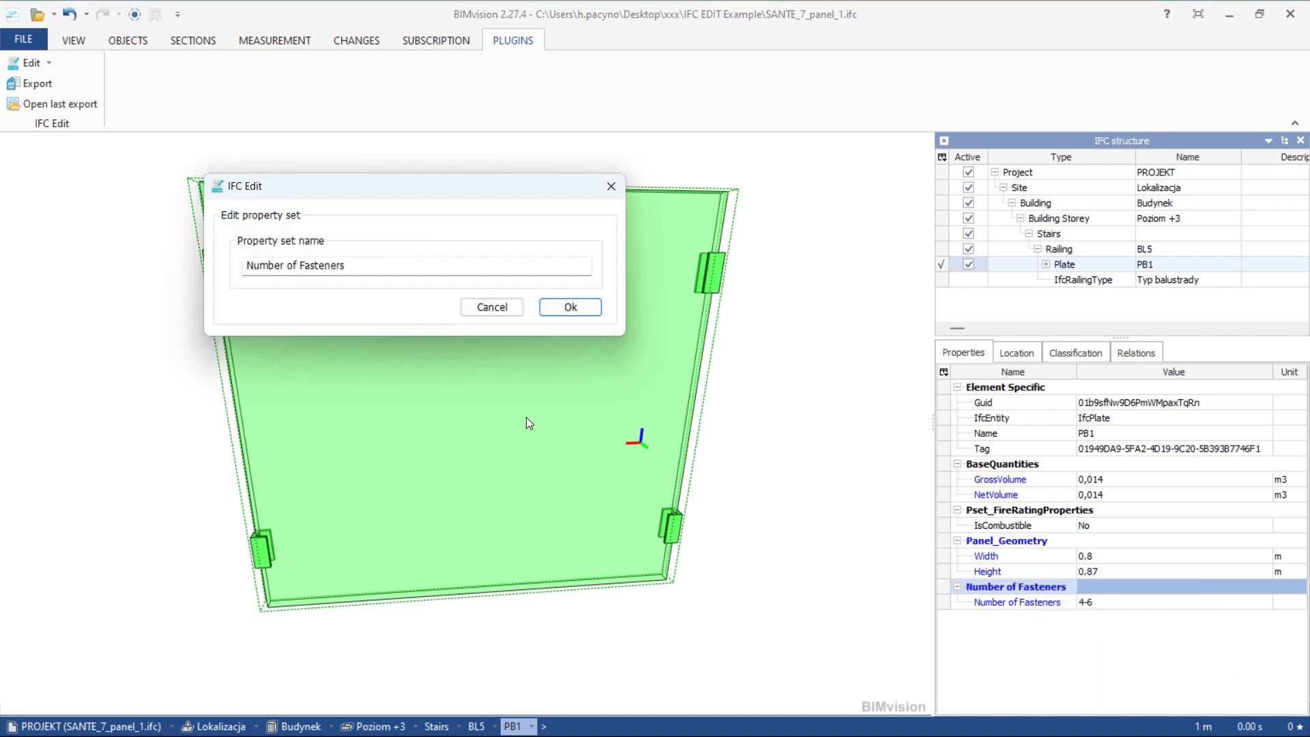
pyautogui.tripleClick(416, 266)
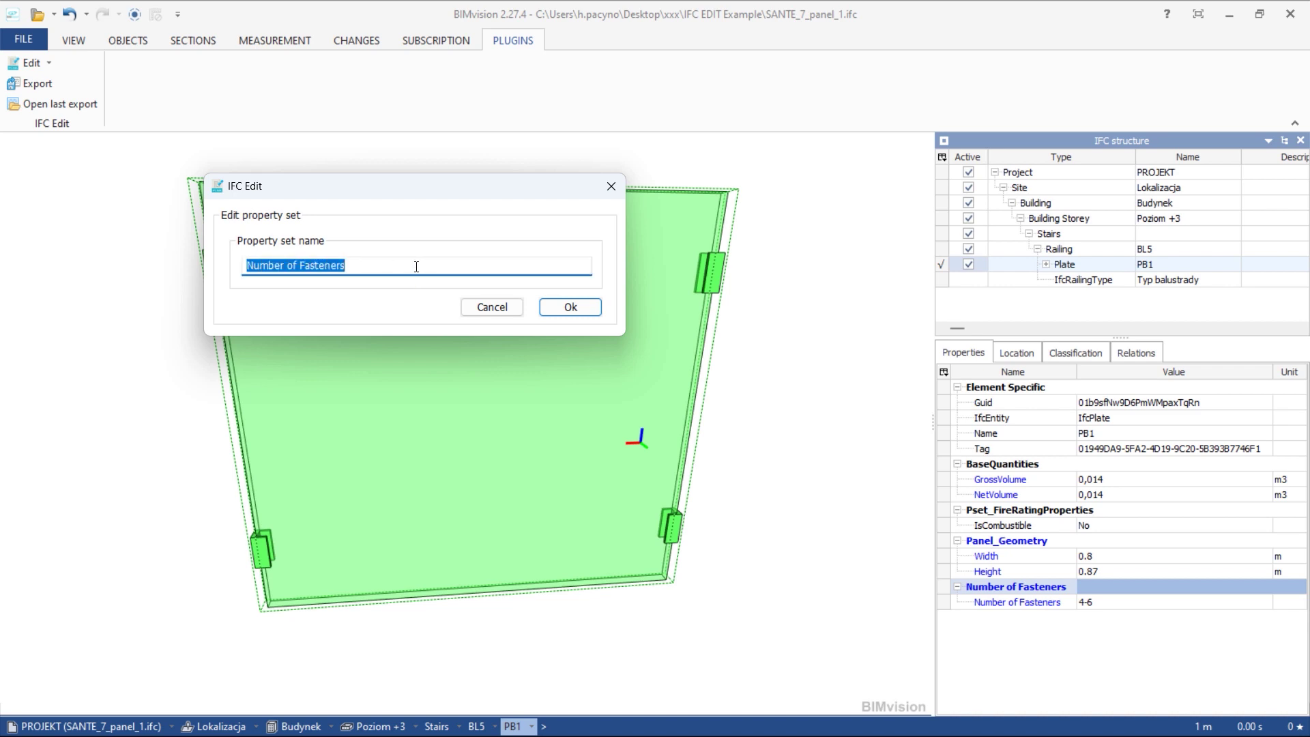
pyautogui.write('Panel Fixing')
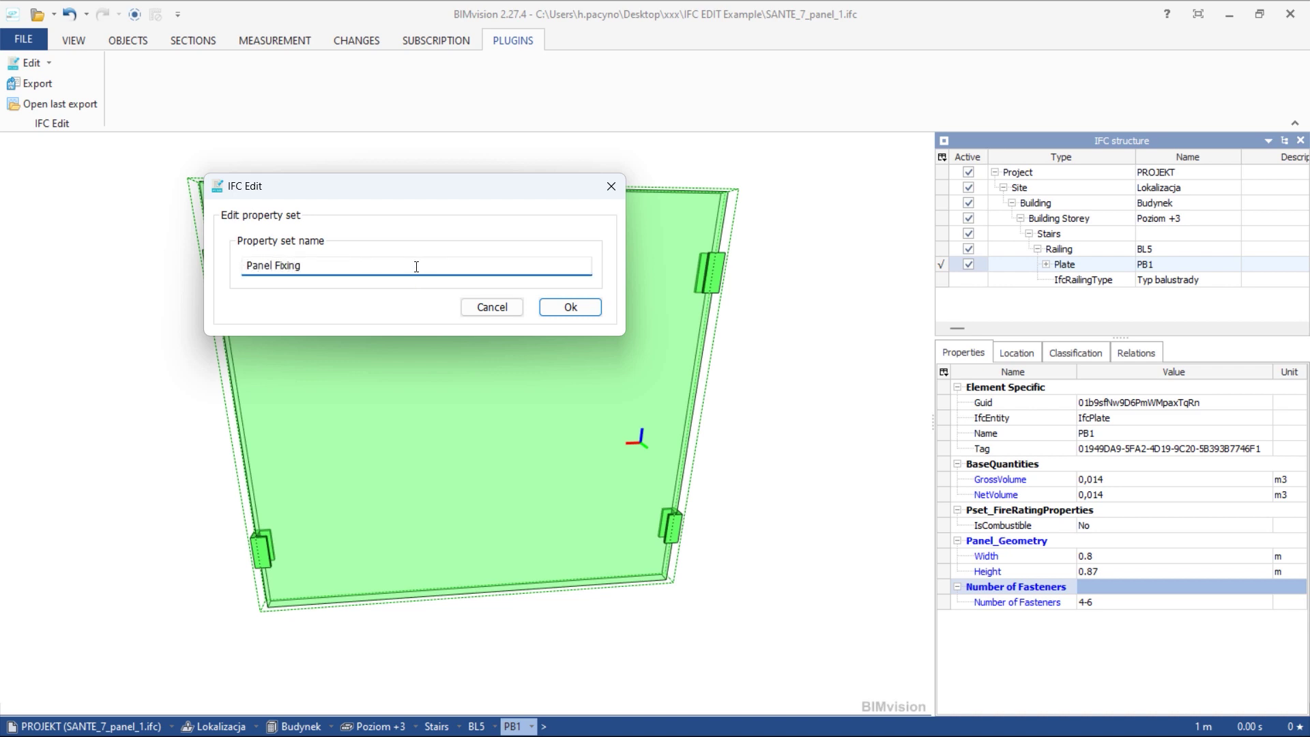
pyautogui.press('BackSpace')
pyautogui.write('_')
pyautogui.click(564, 306)
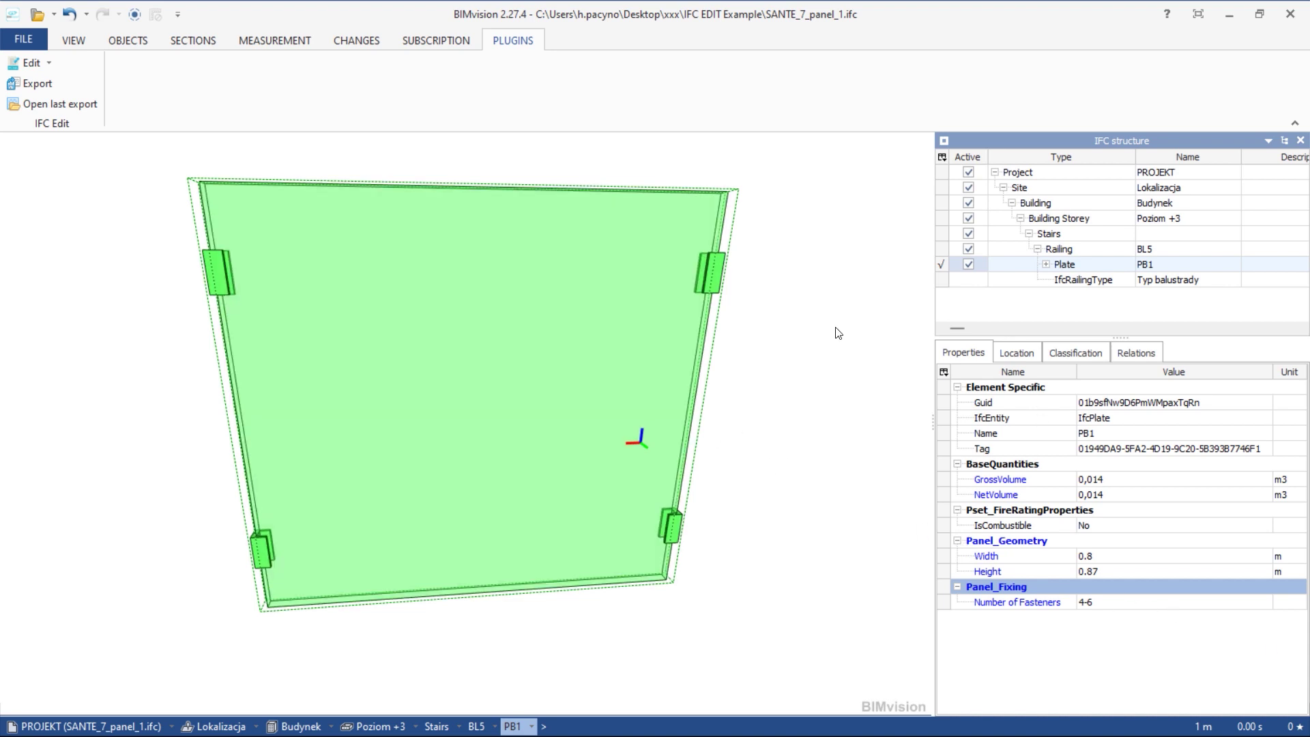
pyautogui.moveTo(838, 333); pyautogui.dragTo(762, 189)
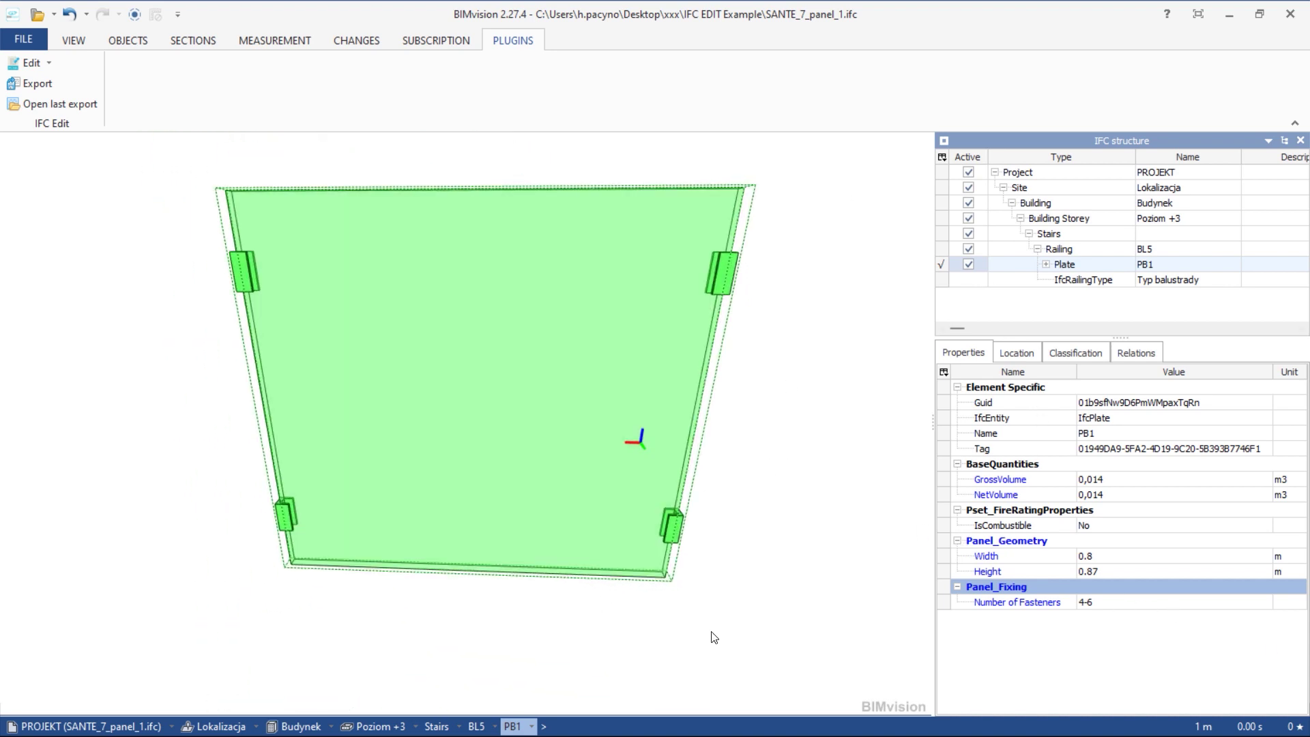
# Add Material of Fasteners with value Metal to the Panel_Fixing set.
pyautogui.rightClick(981, 588)
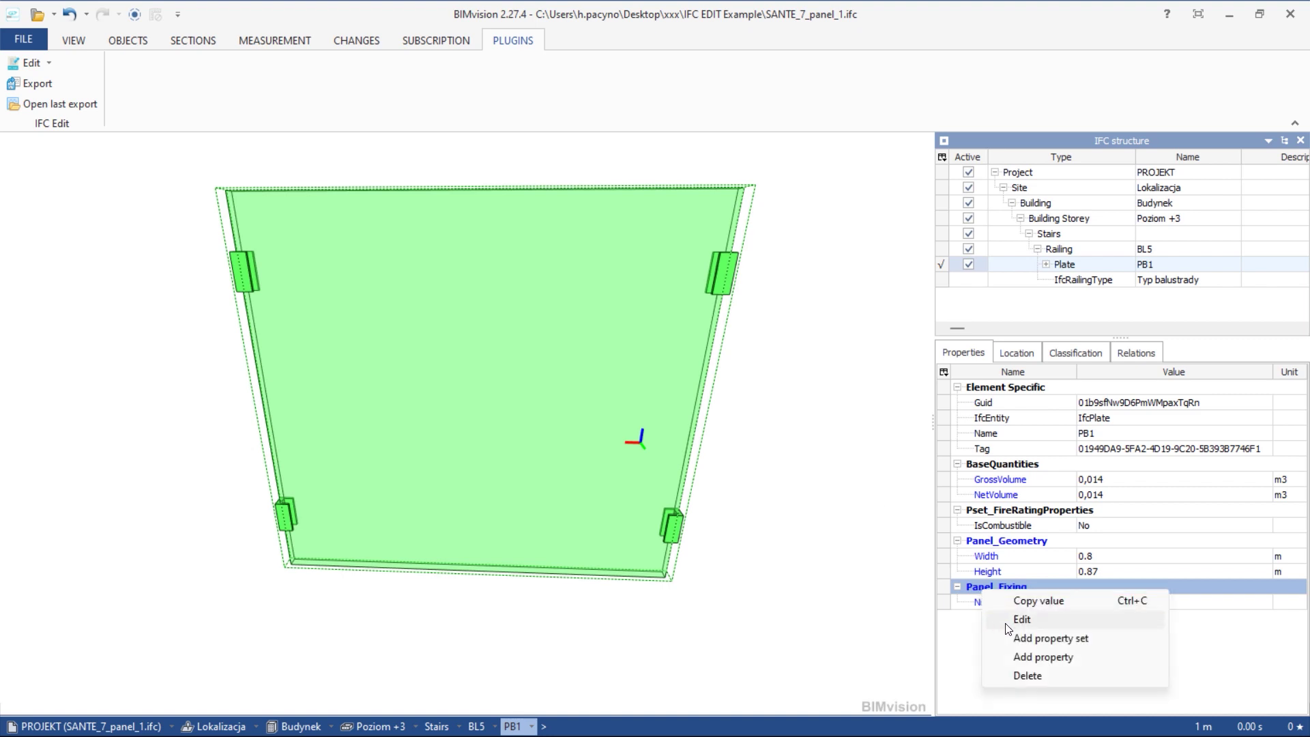
pyautogui.click(1028, 658)
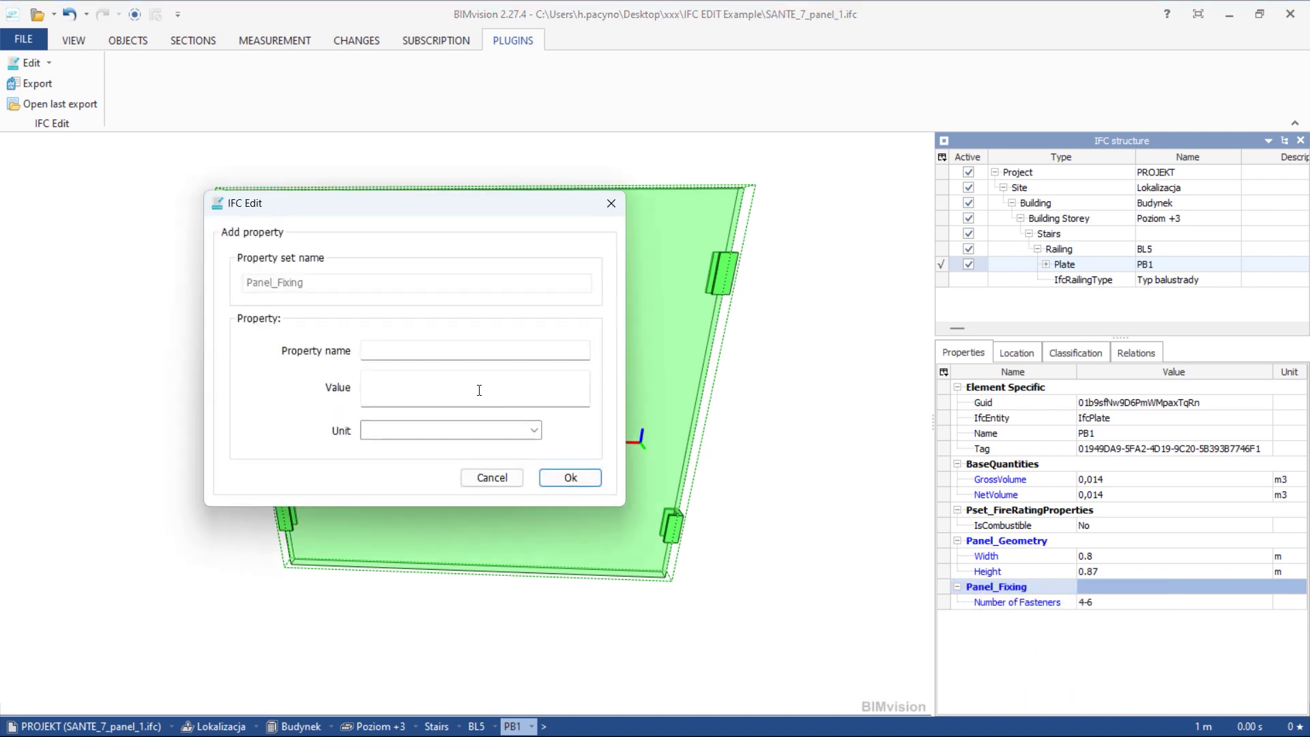
pyautogui.click(438, 350)
pyautogui.write('Material of Fasteners')
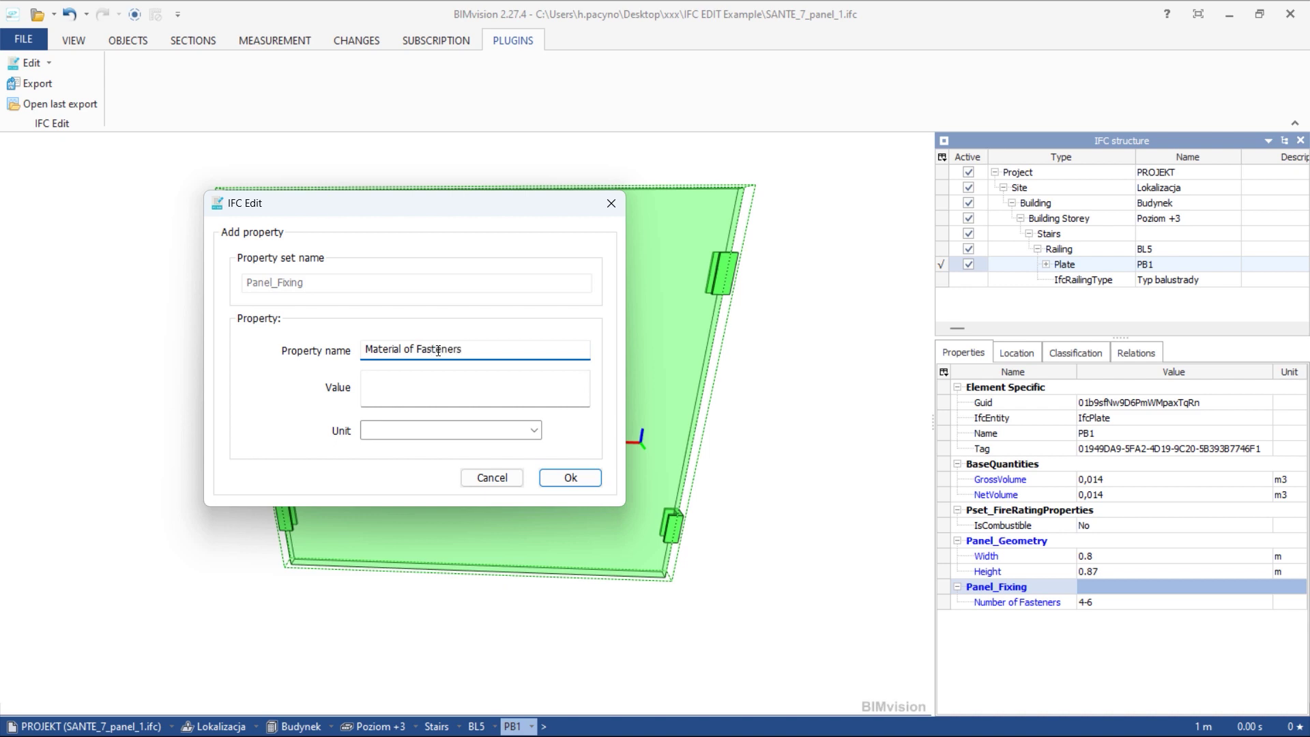
pyautogui.click(473, 382)
pyautogui.write('Metal')
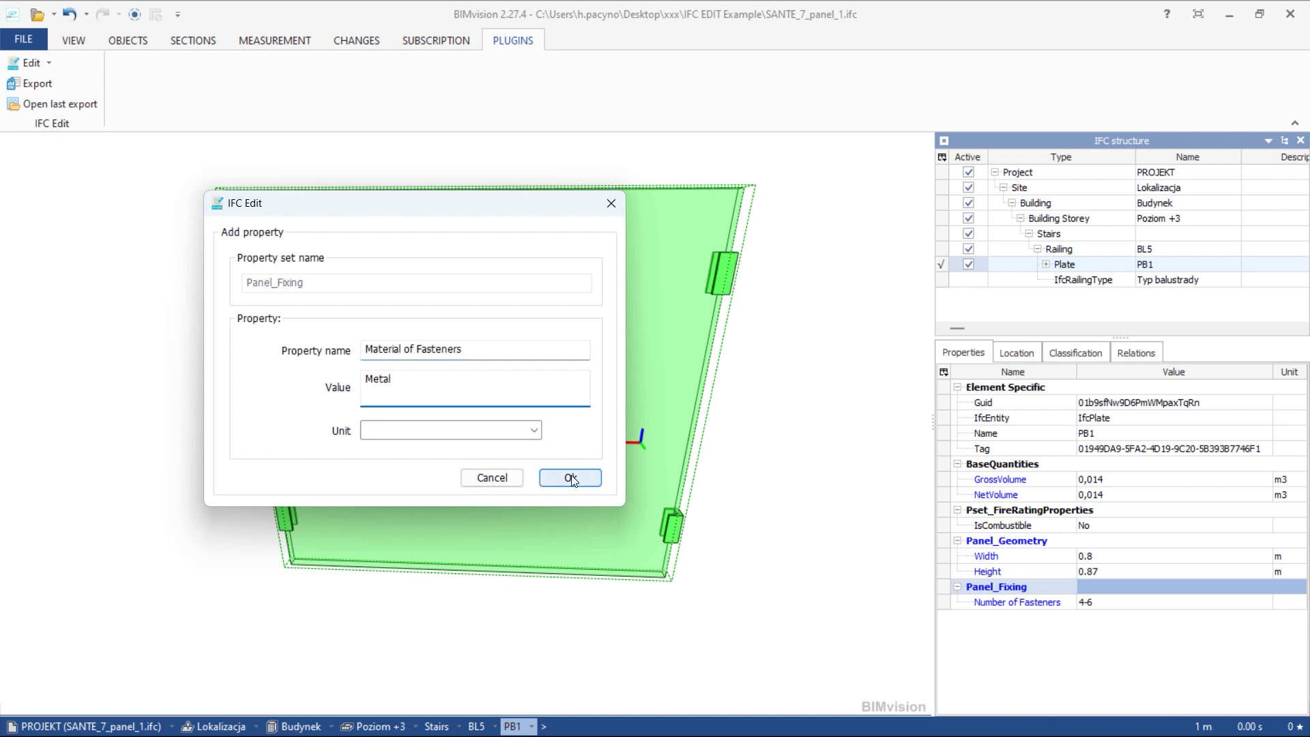
pyautogui.click(571, 476)
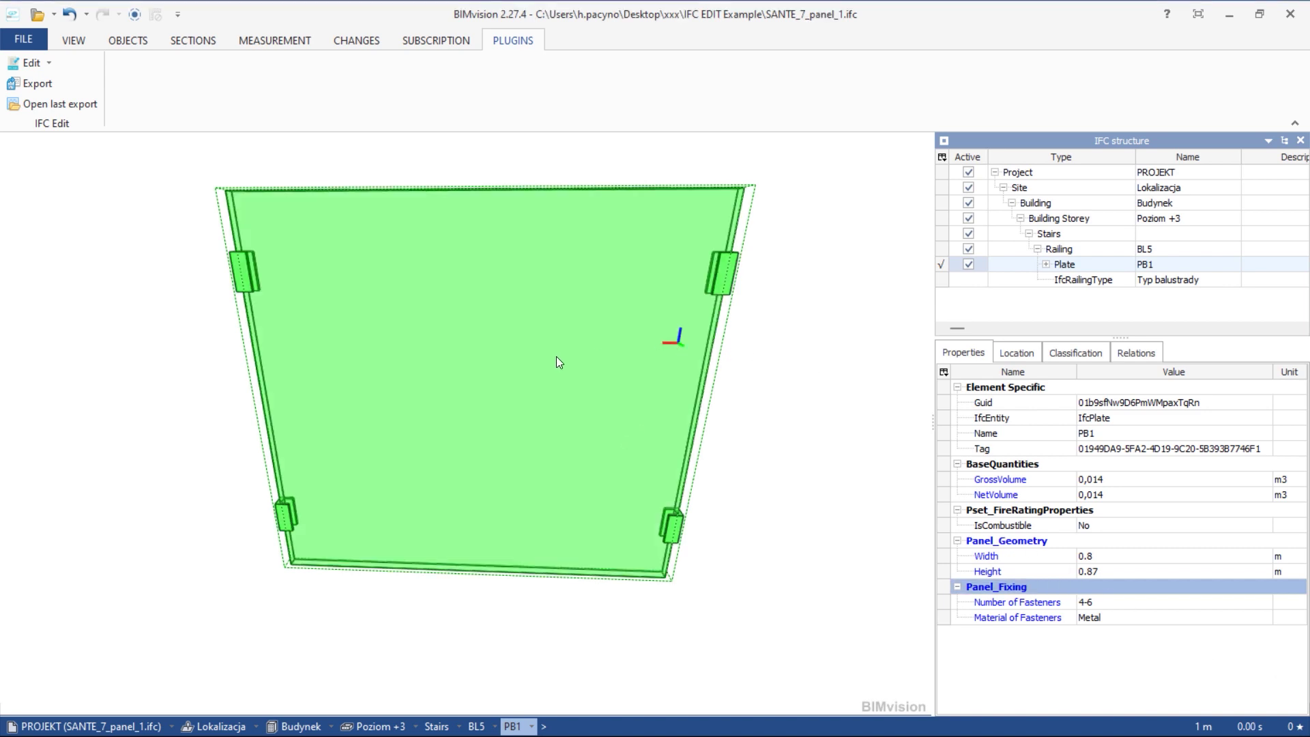
# Export the model as SANTE_7_panel_1_edited.ifc and open the exported file.
pyautogui.click(37, 83)
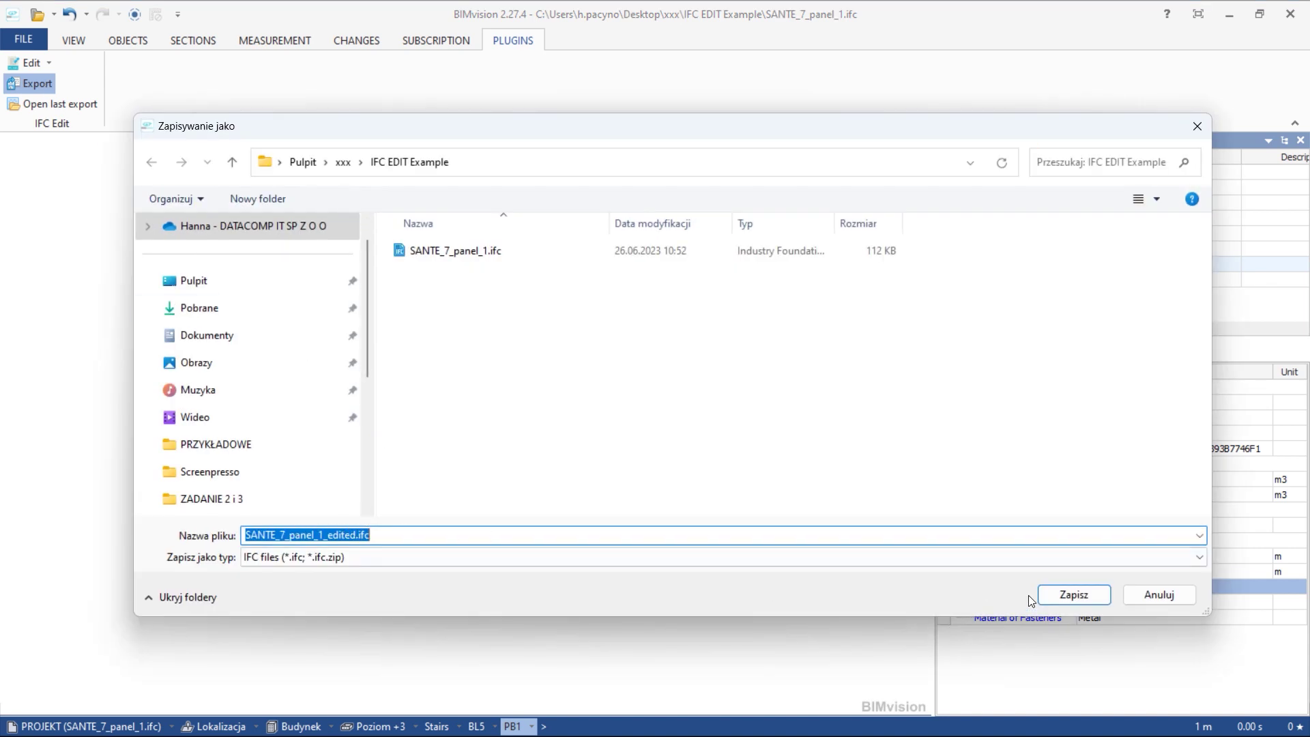
pyautogui.click(1053, 594)
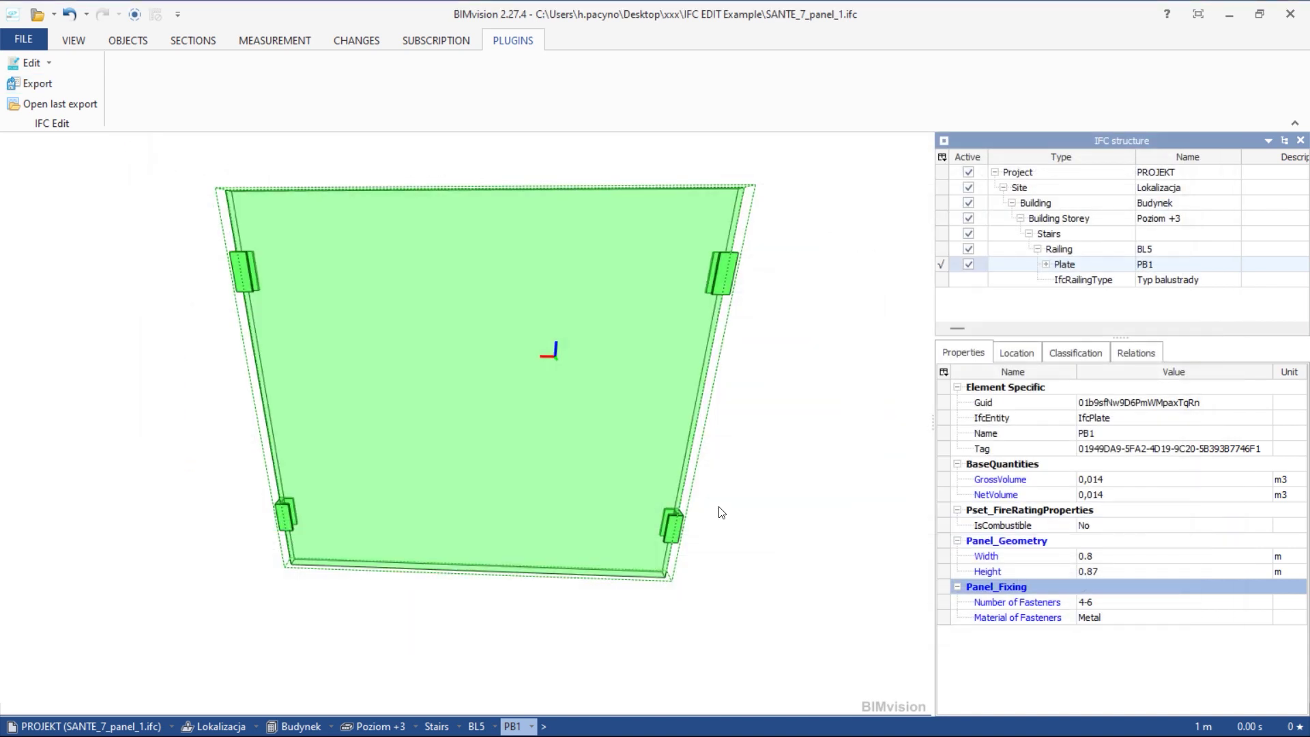
pyautogui.click(47, 104)
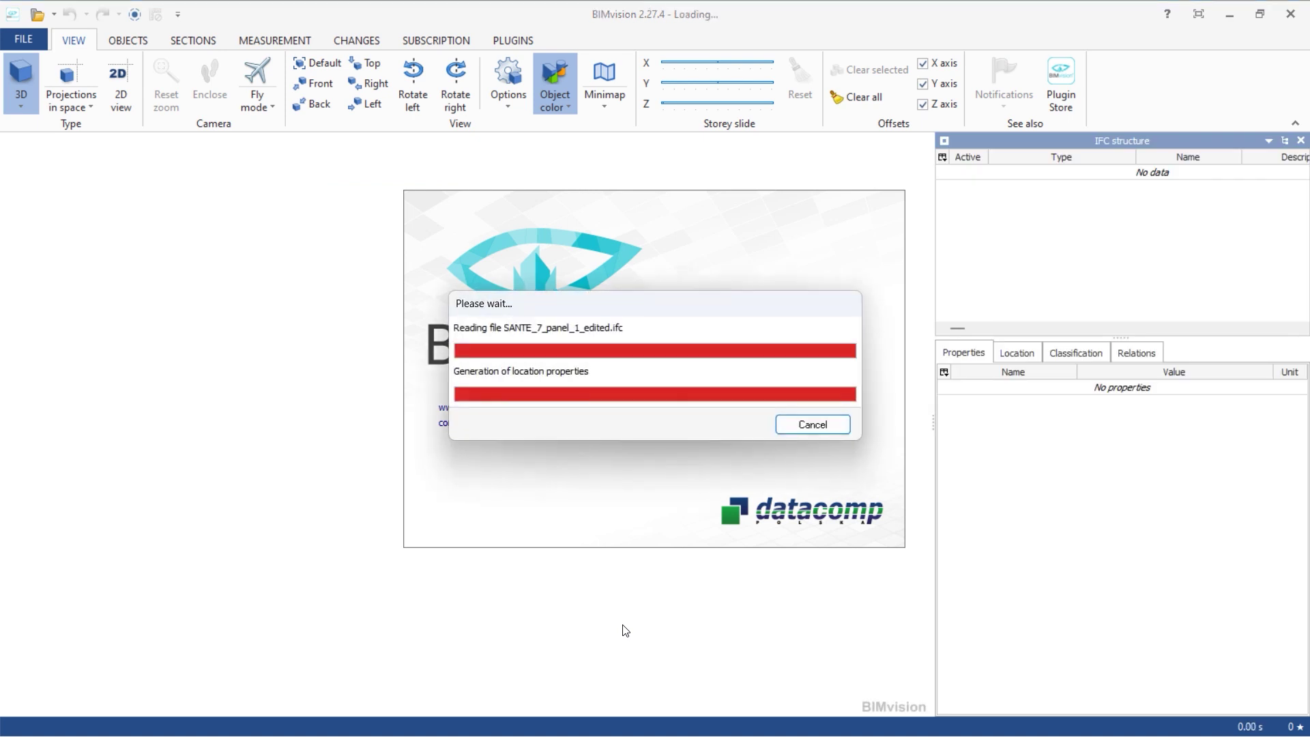
# Select plate PB1 in the reopened file and expand its BaseQuantities to verify the new property sets.
pyautogui.doubleClick(381, 395)
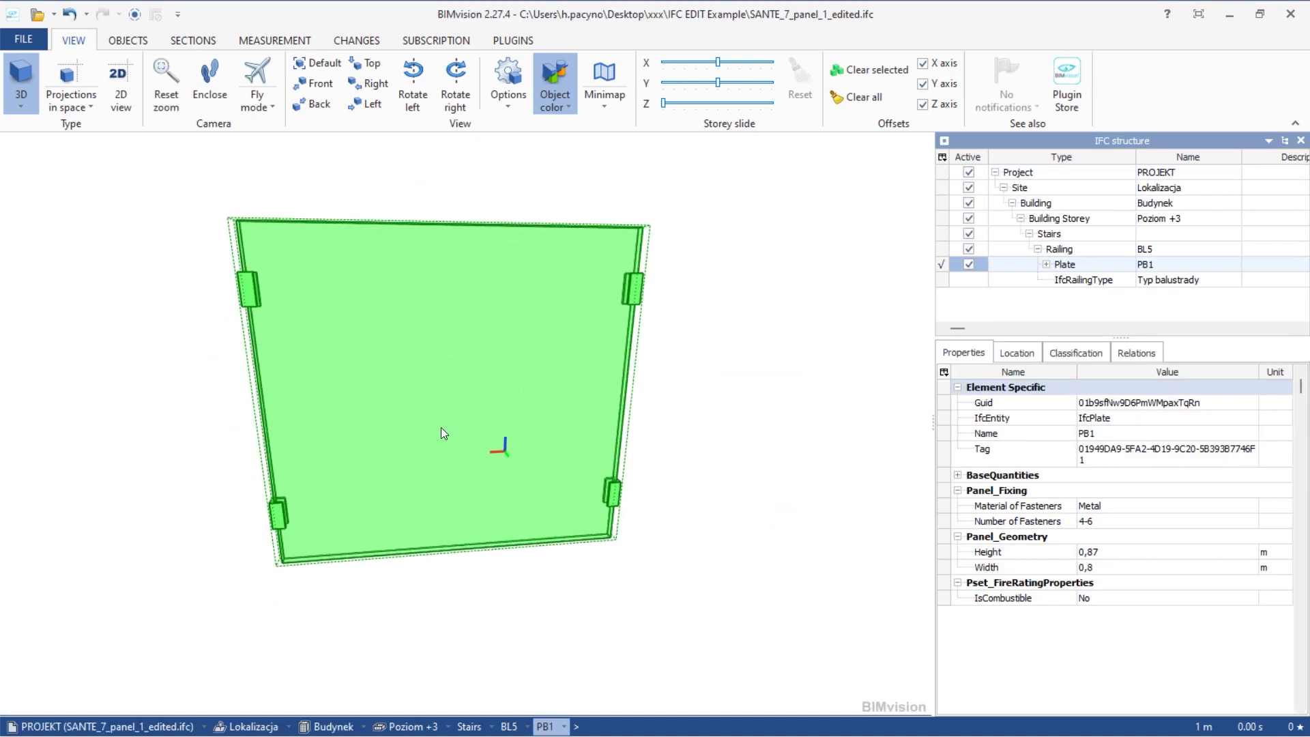
pyautogui.click(957, 475)
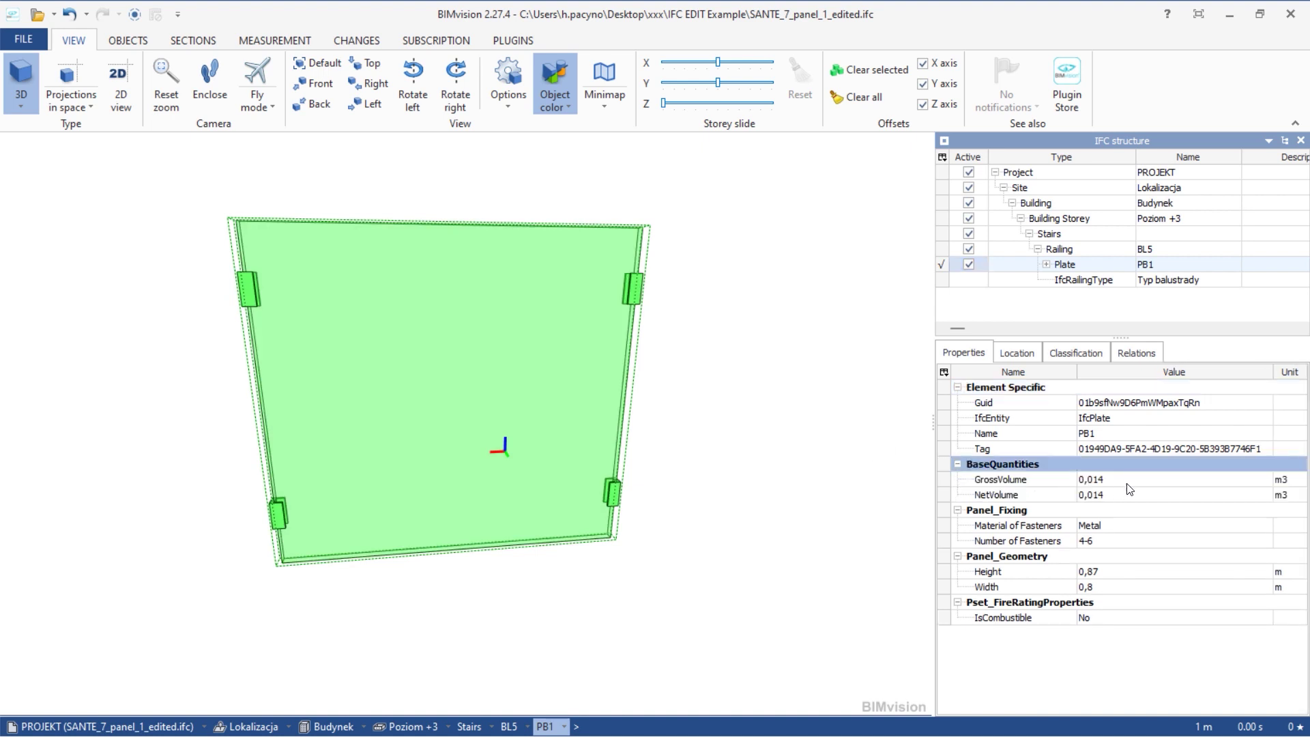